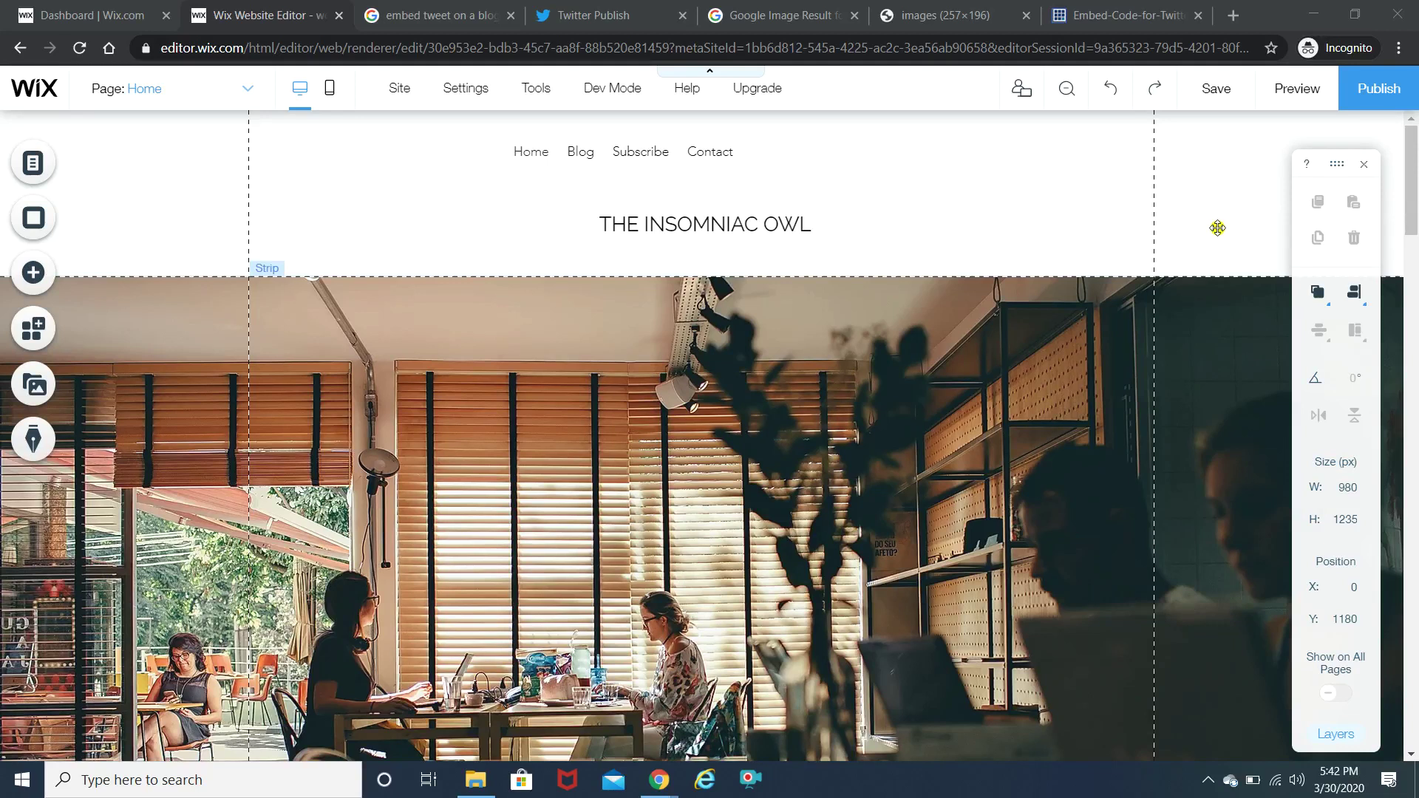
Step: Review the saved example embedded-tweet image, then return to the Wix website editor
mouse_move(1414, 175)
mouse_down()
mouse_move(1415, 573)
mouse_move(1408, 181)
mouse_up()
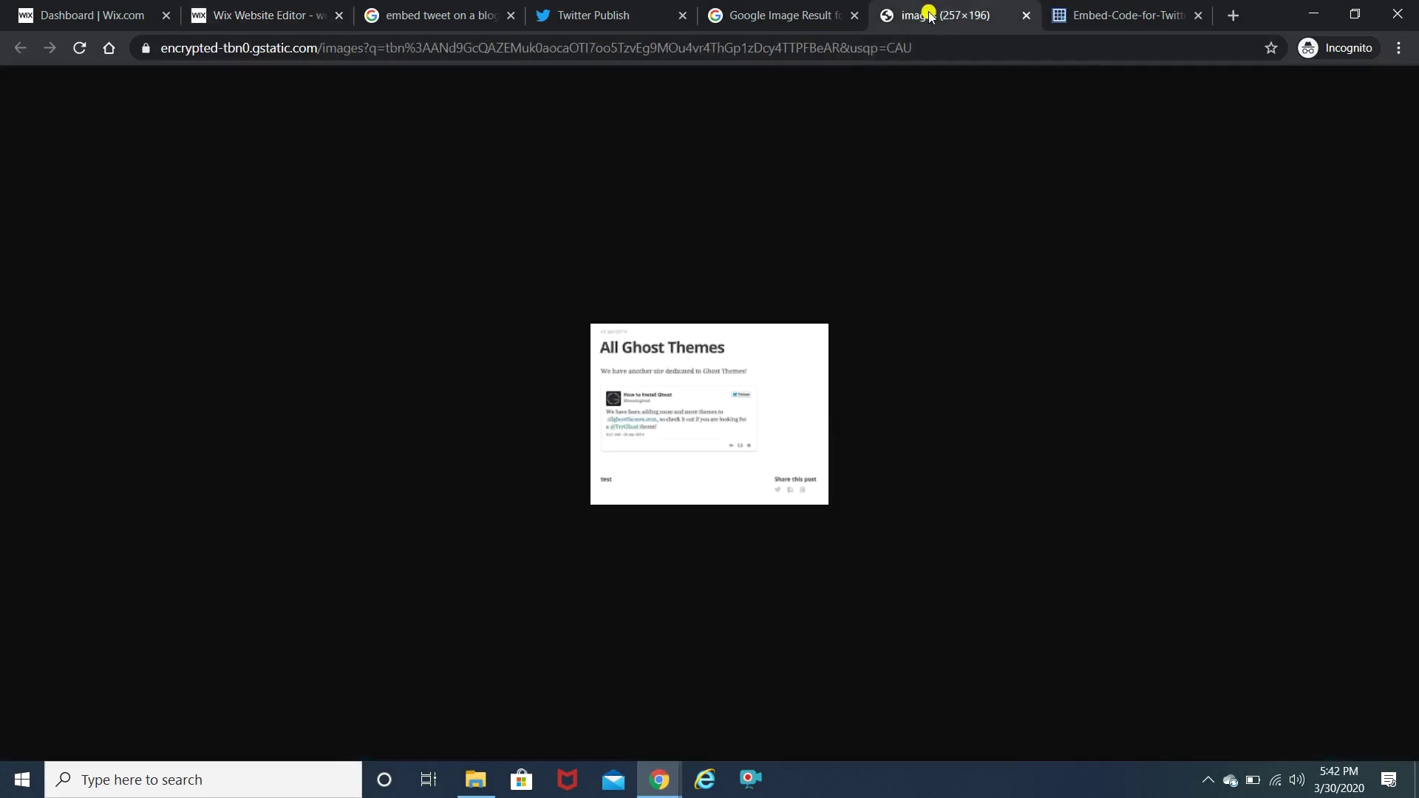
click(928, 13)
click(799, 8)
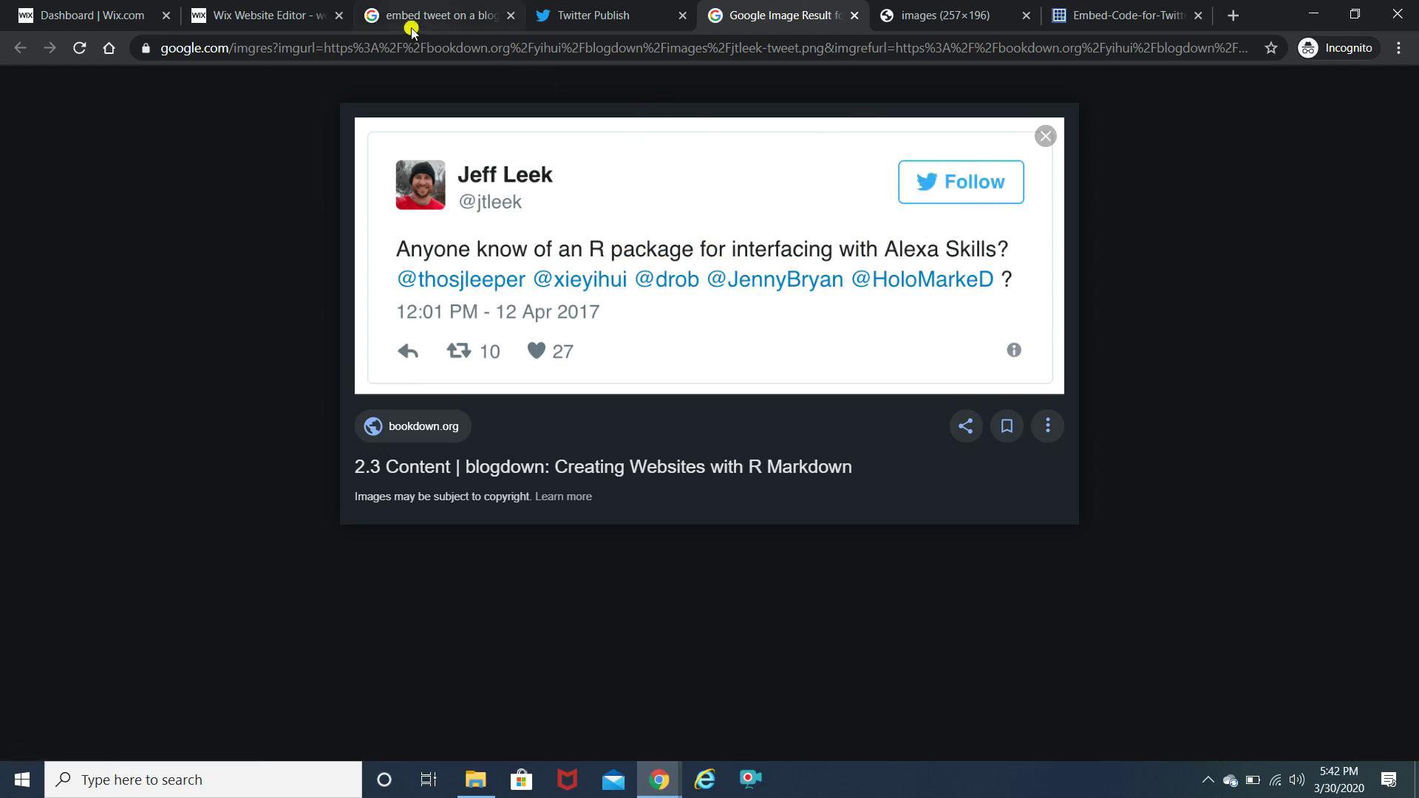
click(265, 6)
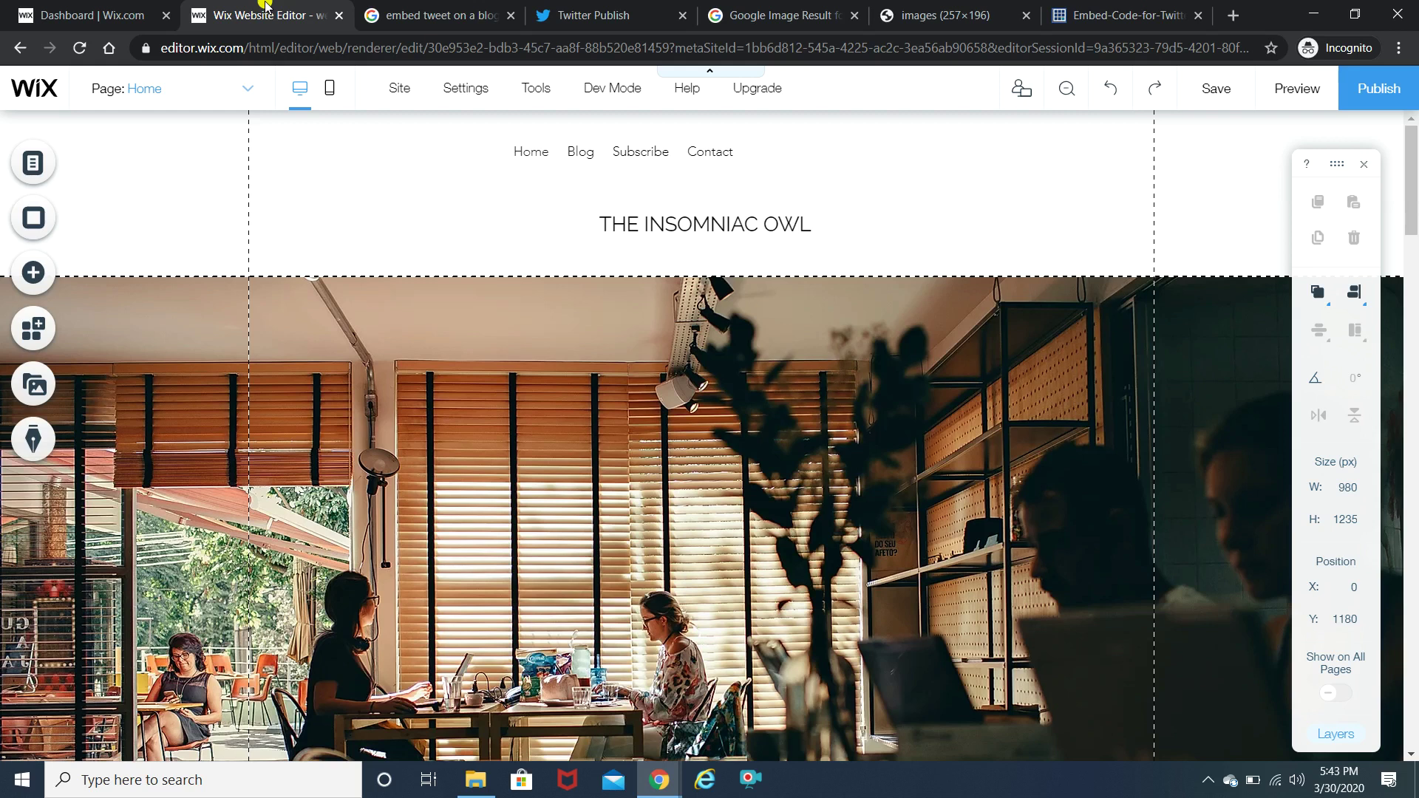
click(788, 10)
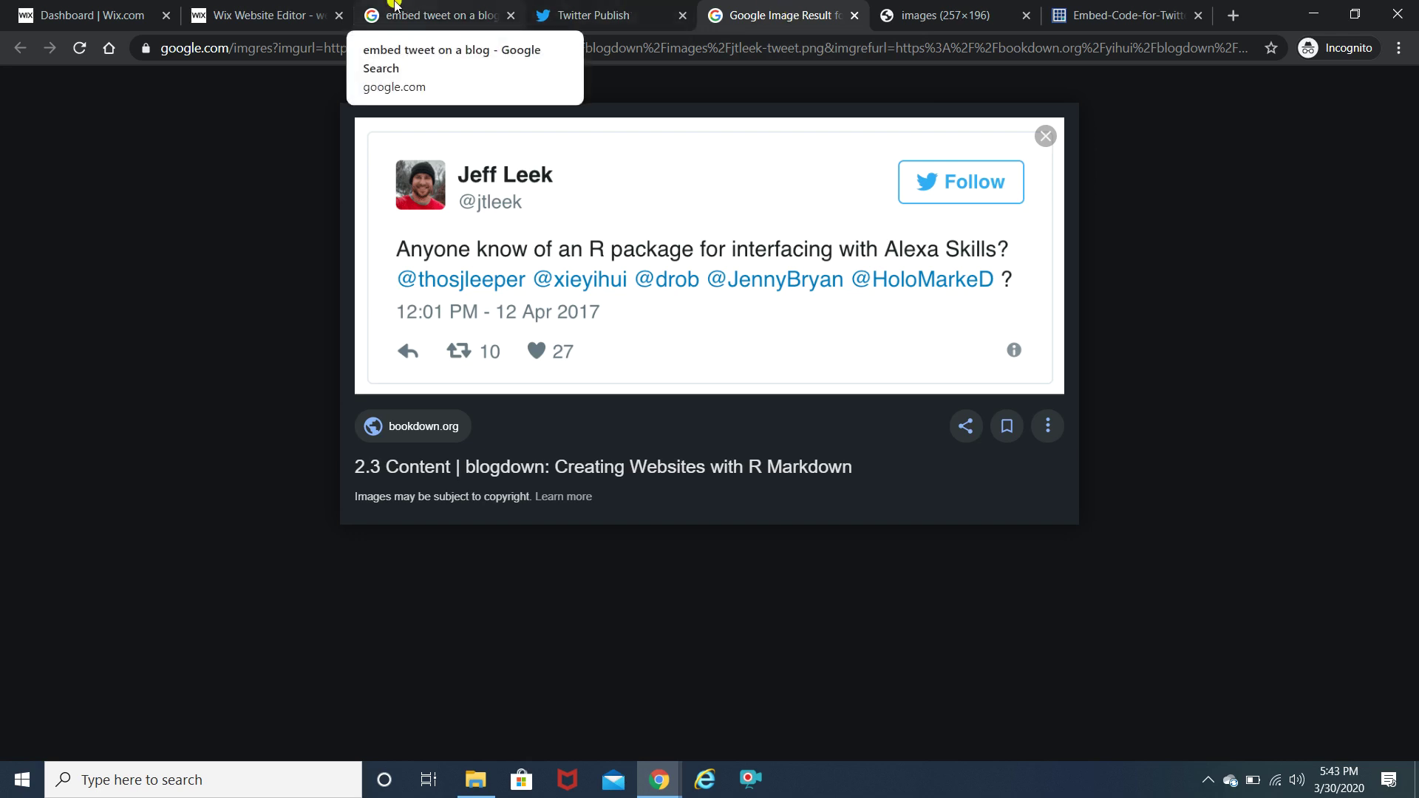
click(272, 6)
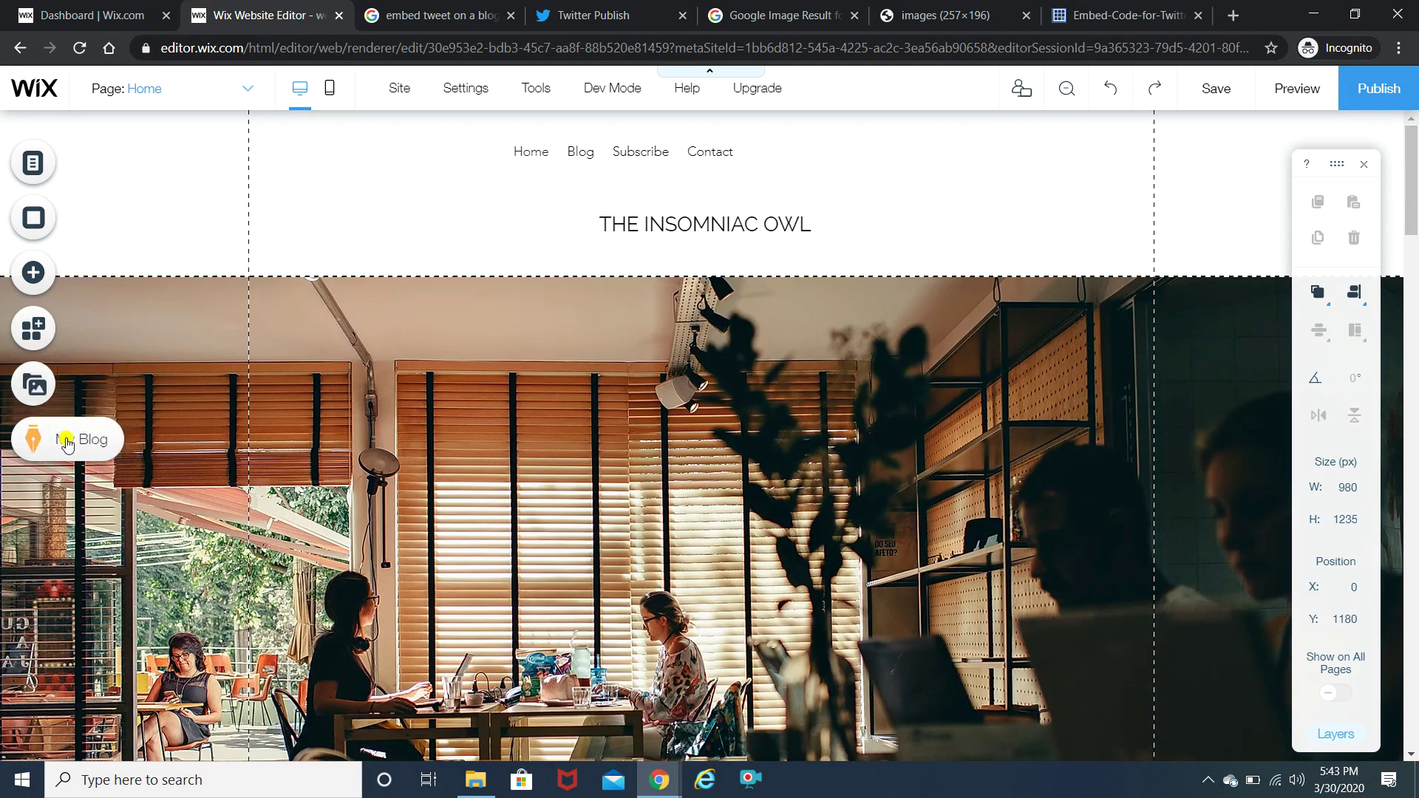
Step: Open 'What we can learn from plants' from the Published posts list for editing
click(67, 440)
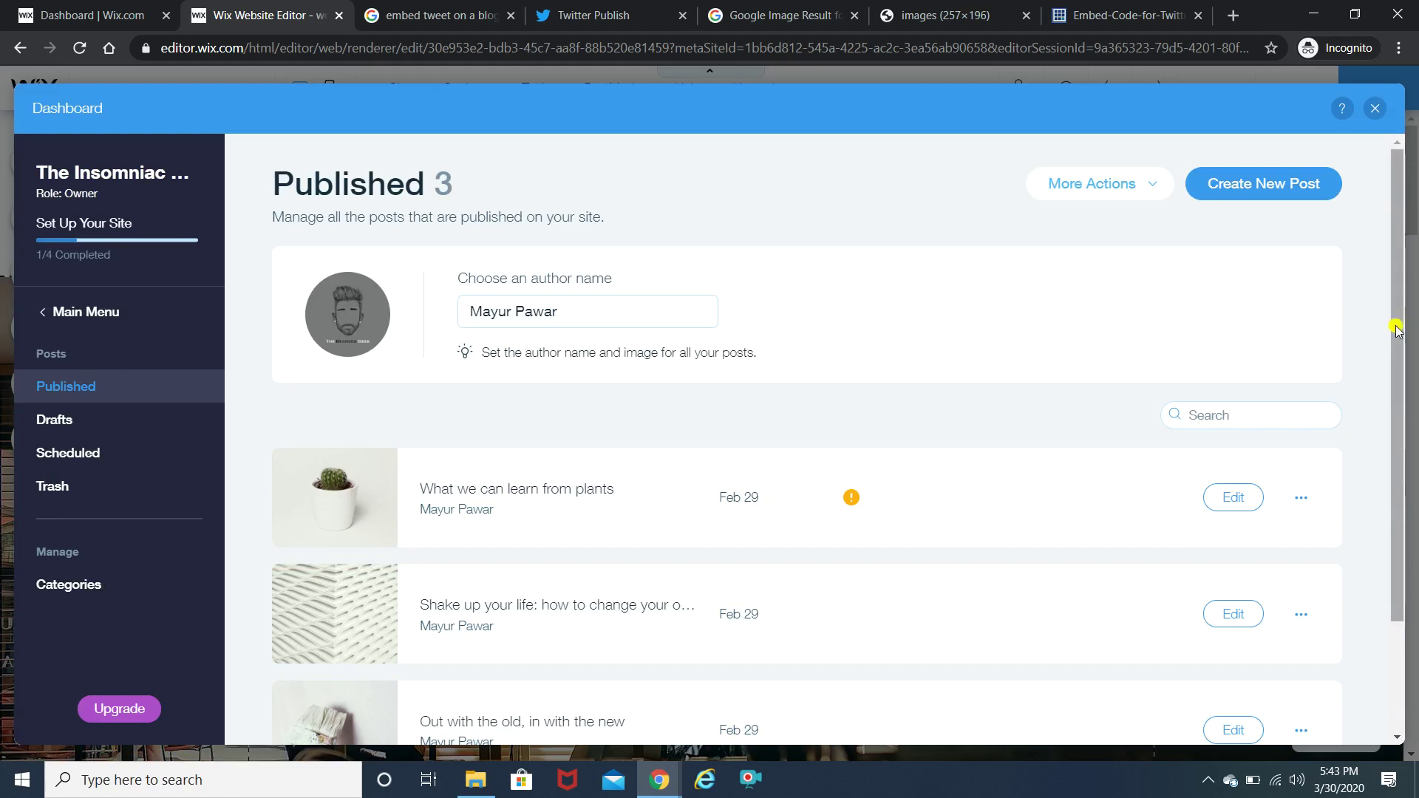
drag(1396, 320, 1395, 433)
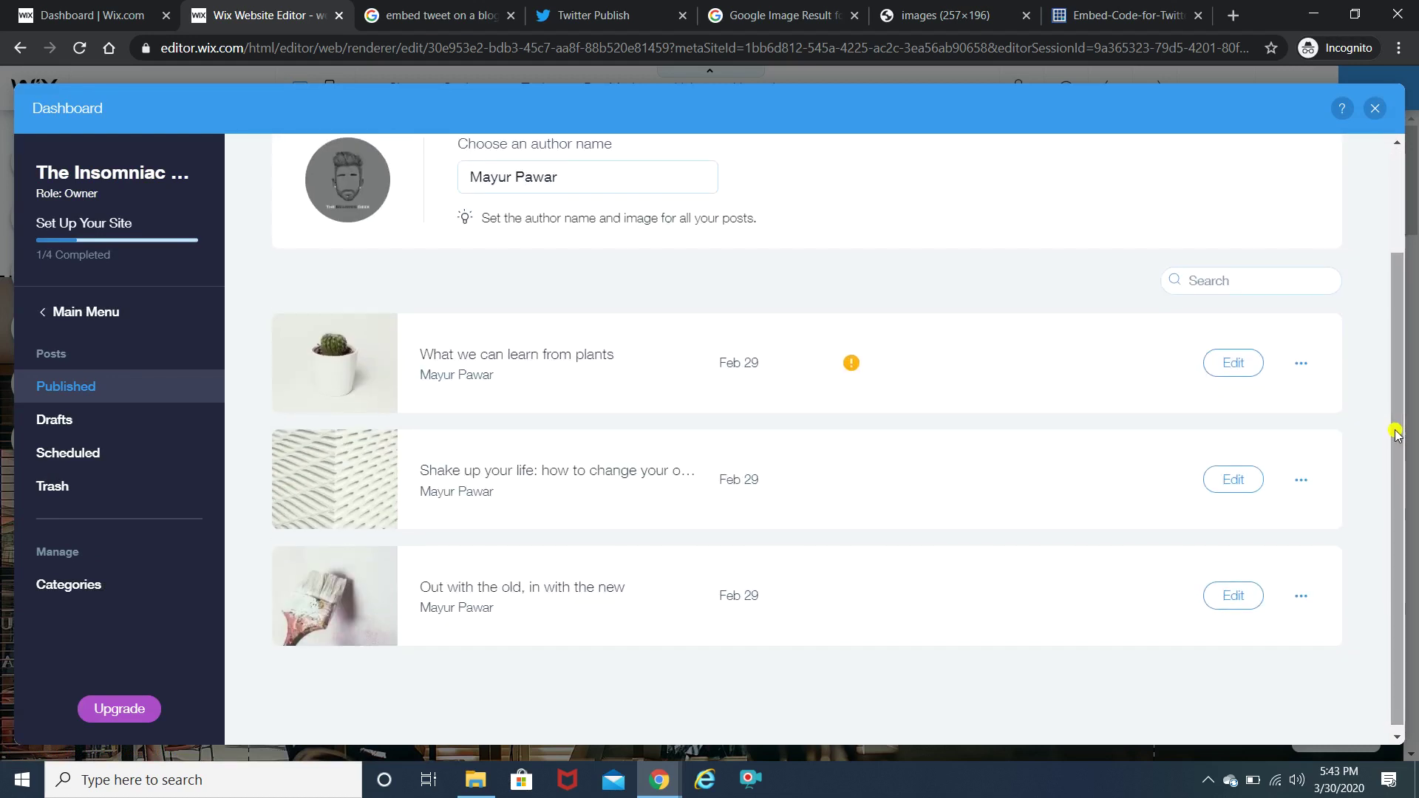
click(1231, 371)
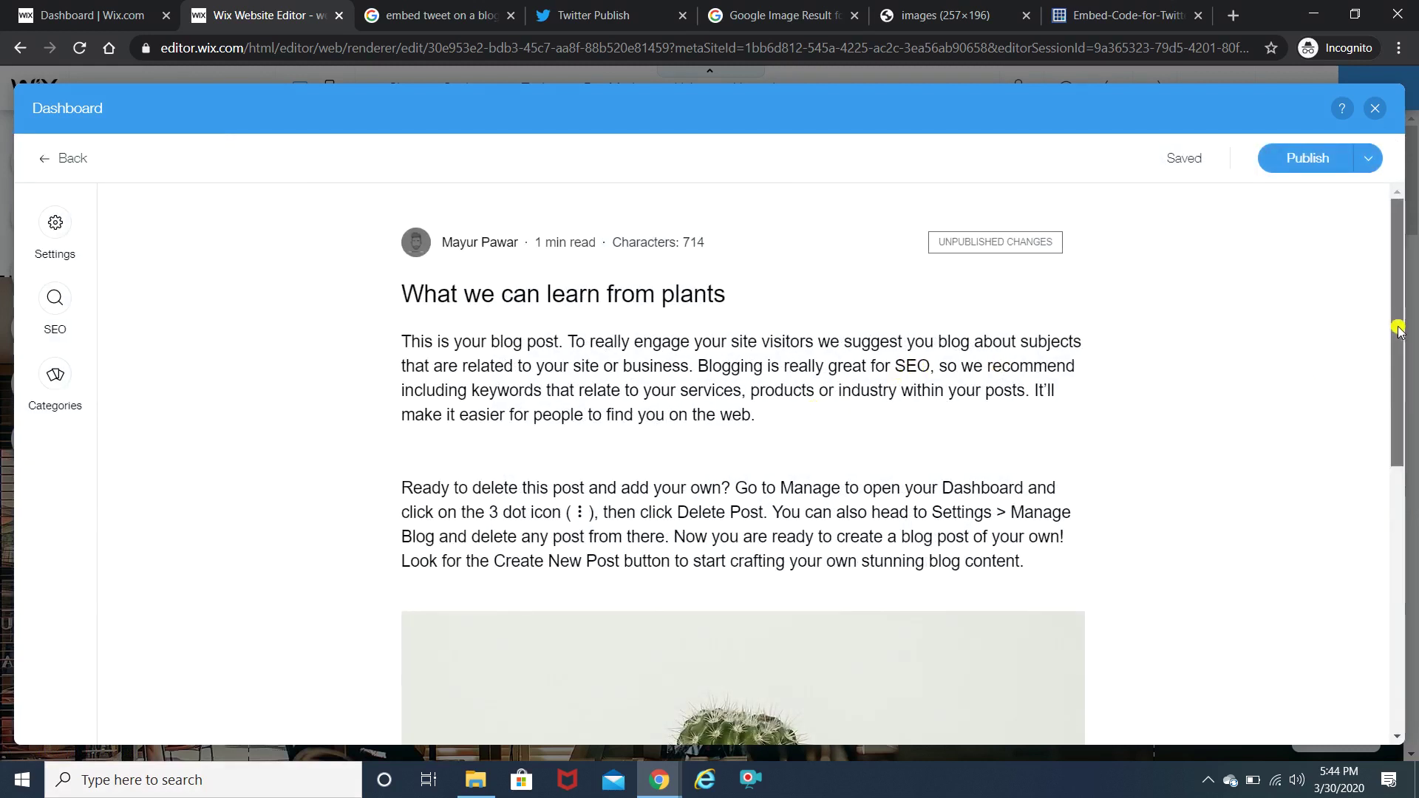
Step: Add blank lines after 'content.' in the 'Ready to delete' paragraph, then bring up the Adobe Photoshop tweet
scroll(1399, 342, down, 1)
mouse_move(1399, 341)
mouse_down()
mouse_move(1398, 637)
mouse_move(1386, 421)
mouse_move(1400, 370)
mouse_up()
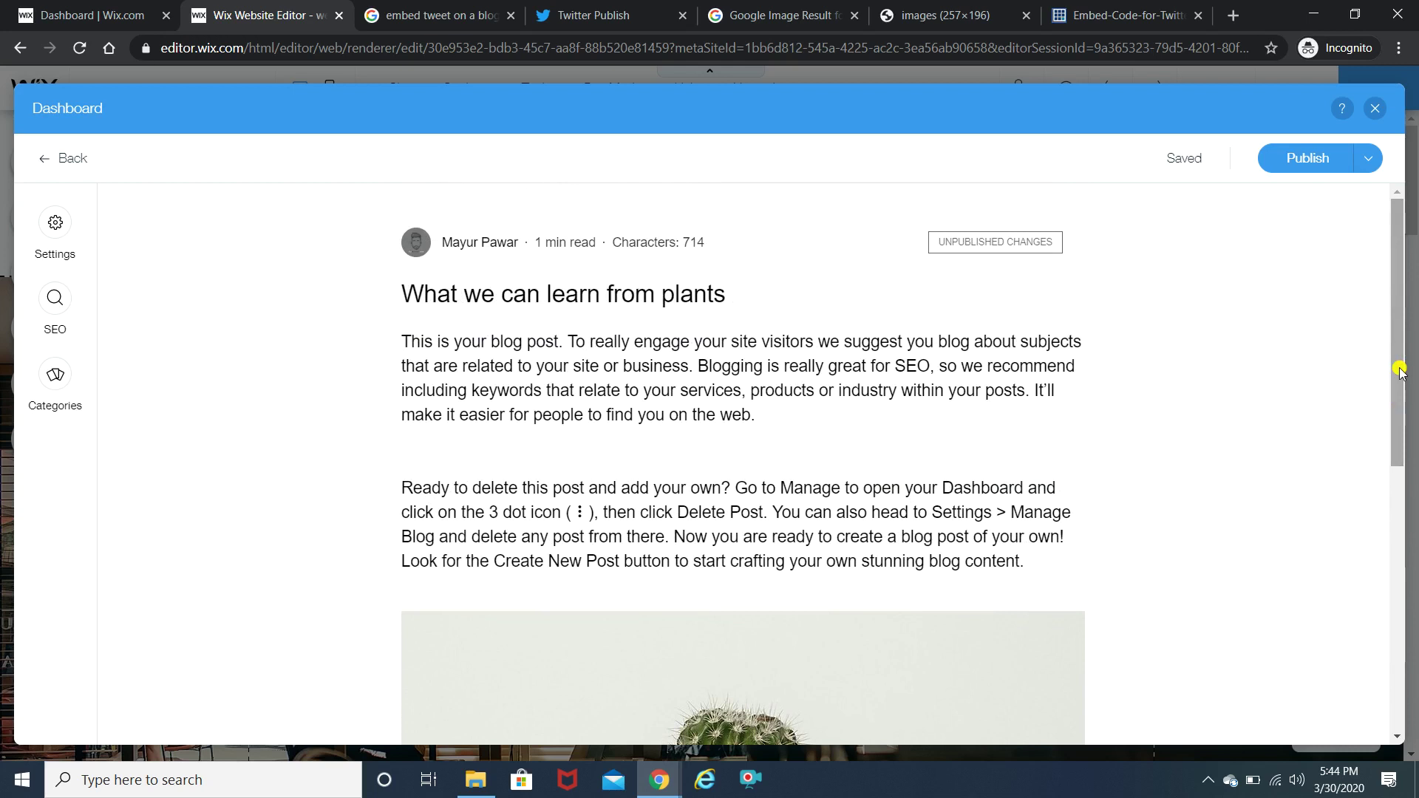
scroll(1103, 334, down, 4)
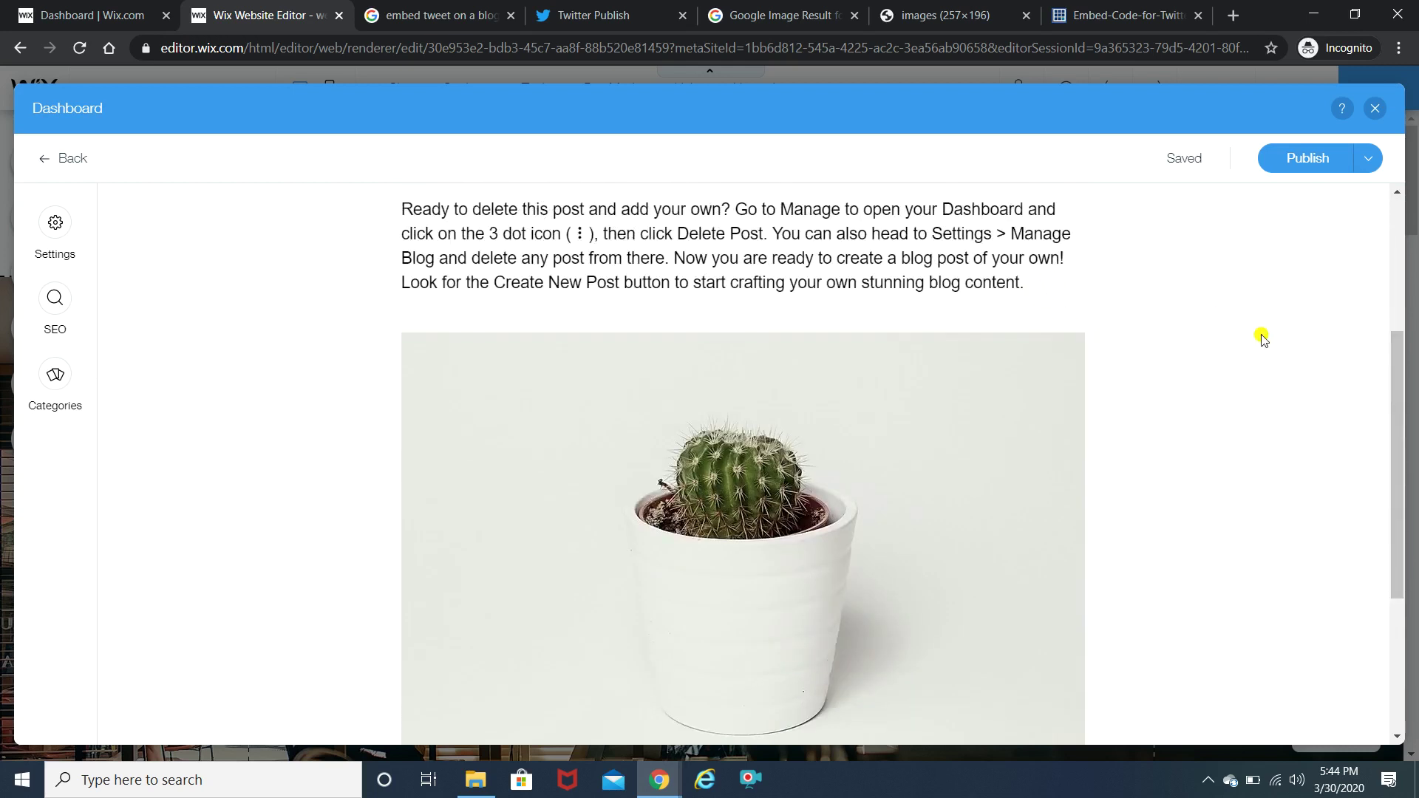
click(1037, 284)
key(Return)
key(Return)
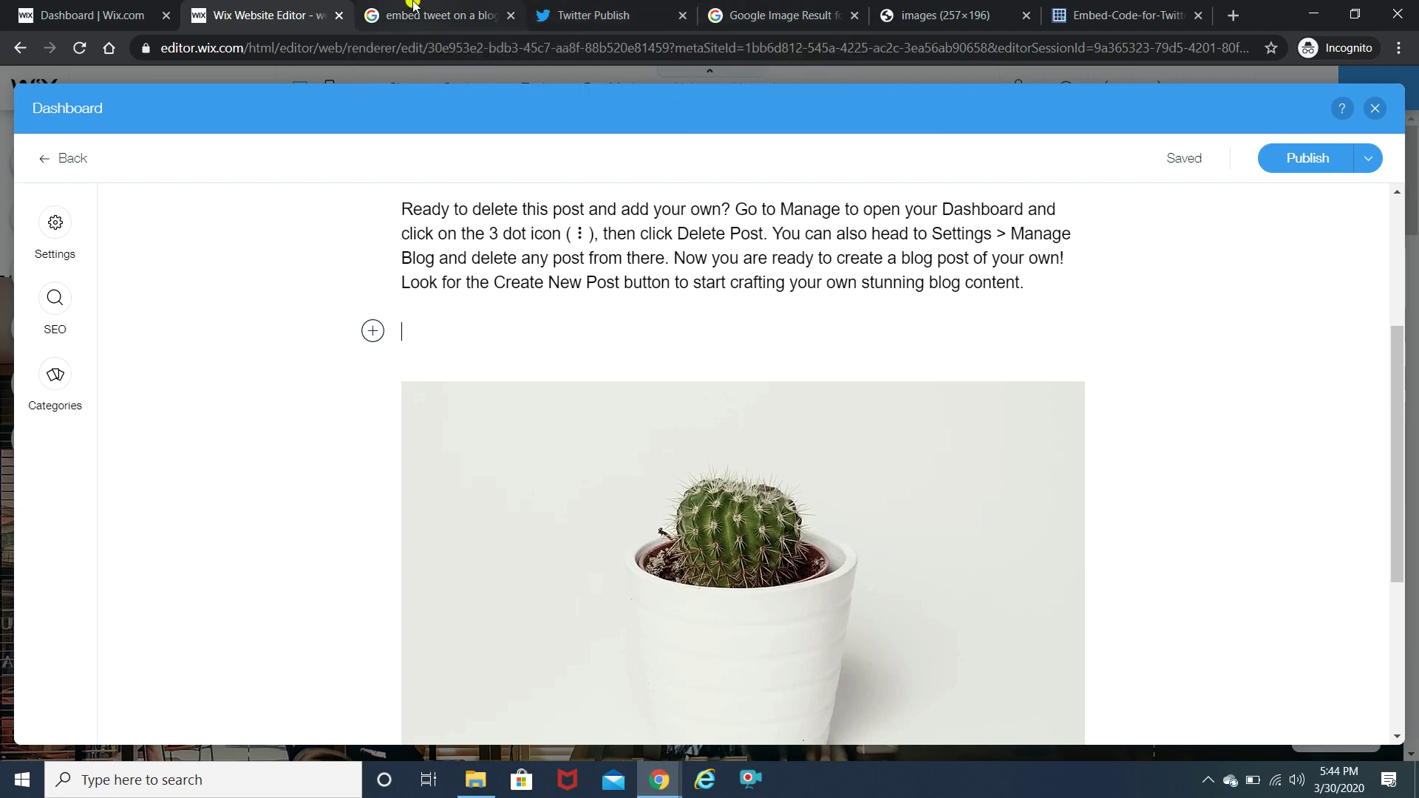
key(alt+Tab)
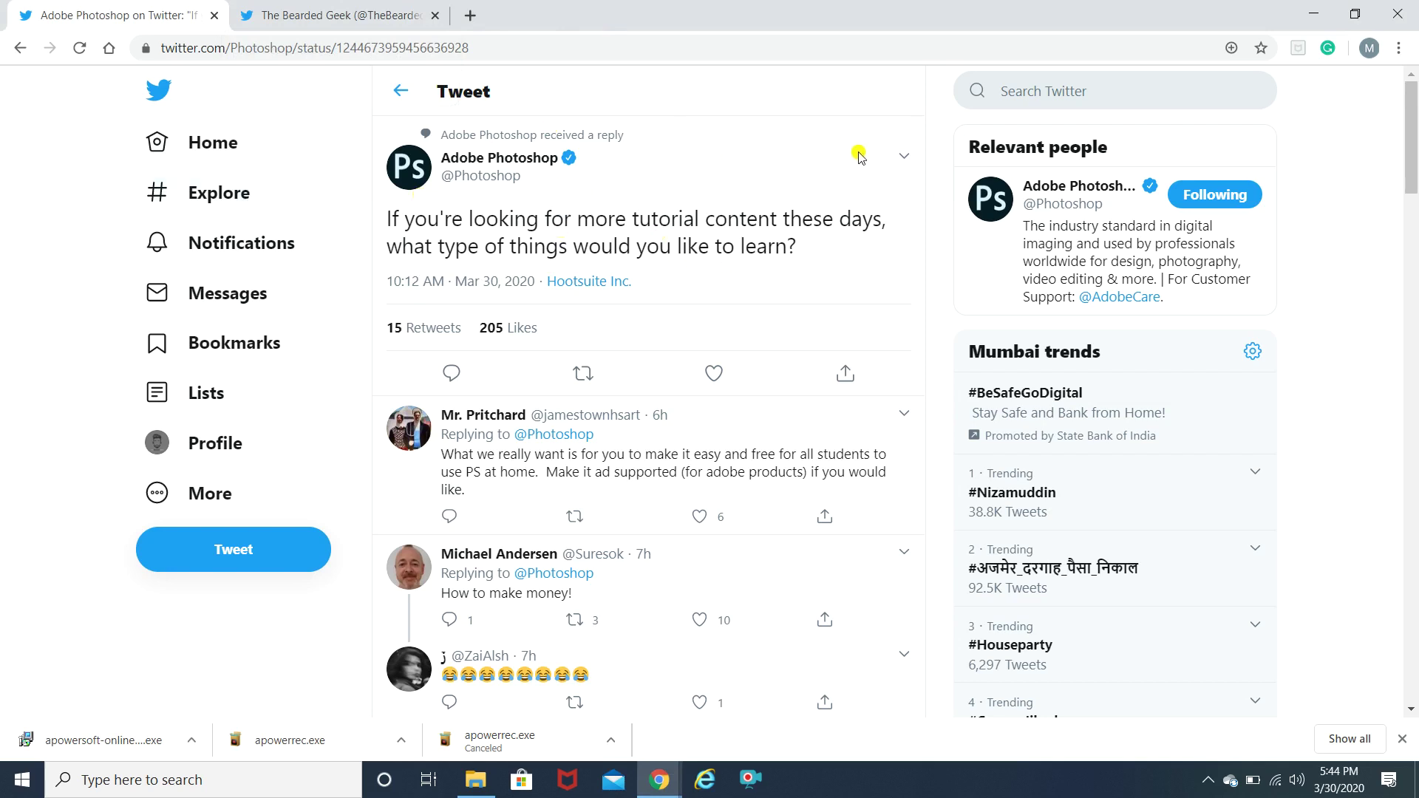
Step: Copy the Adobe Photoshop tweet's code via Embed Tweet, then return to the Wix editor
click(905, 158)
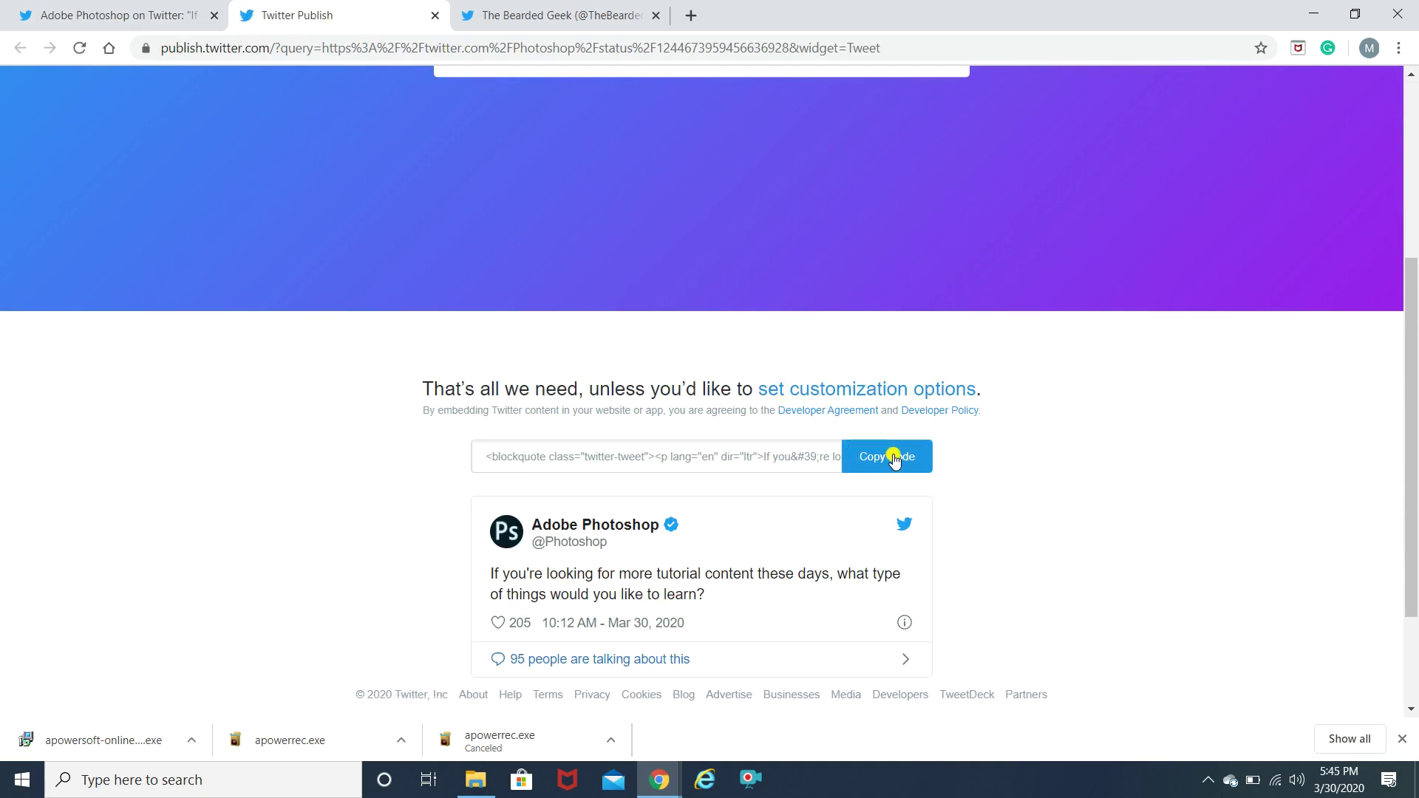
click(894, 459)
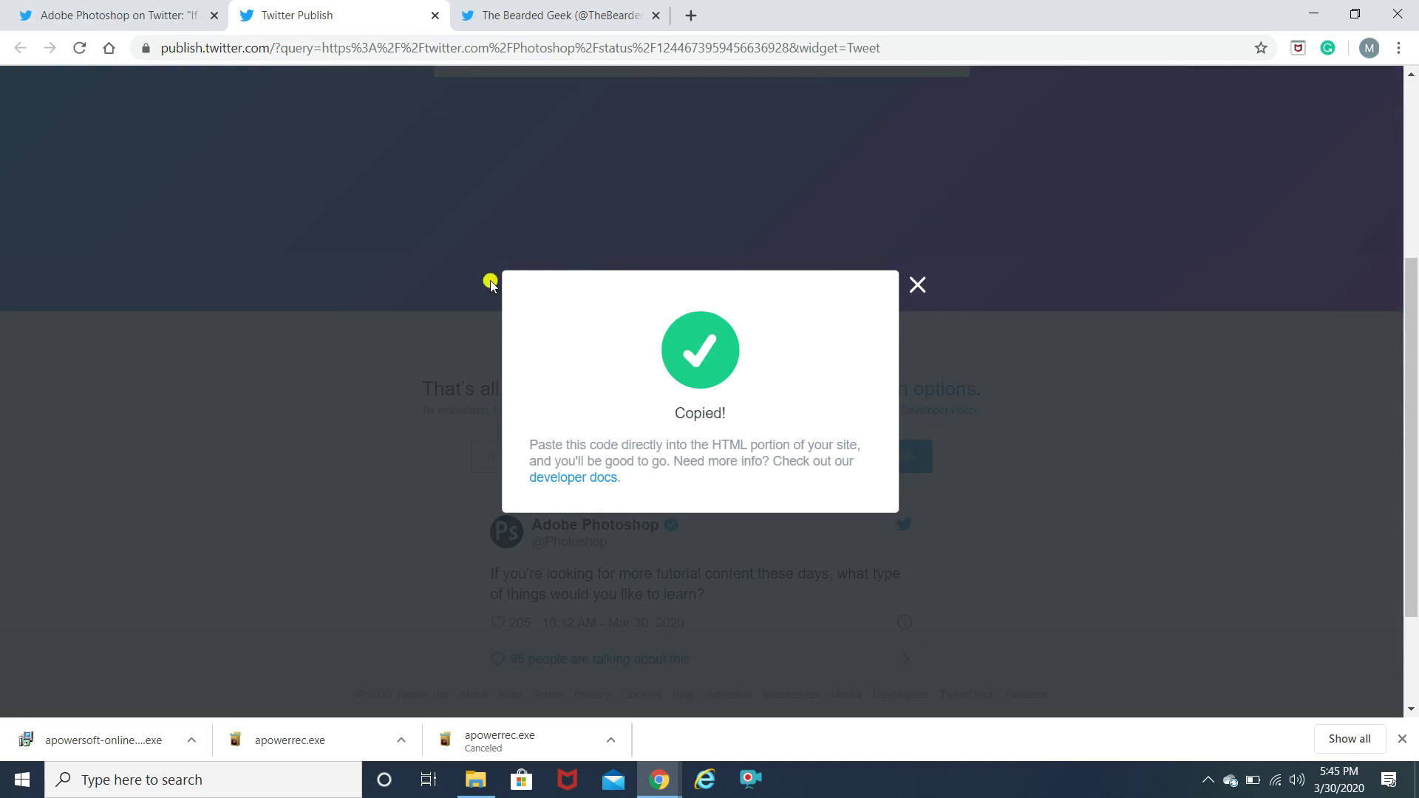
key(alt+Tab)
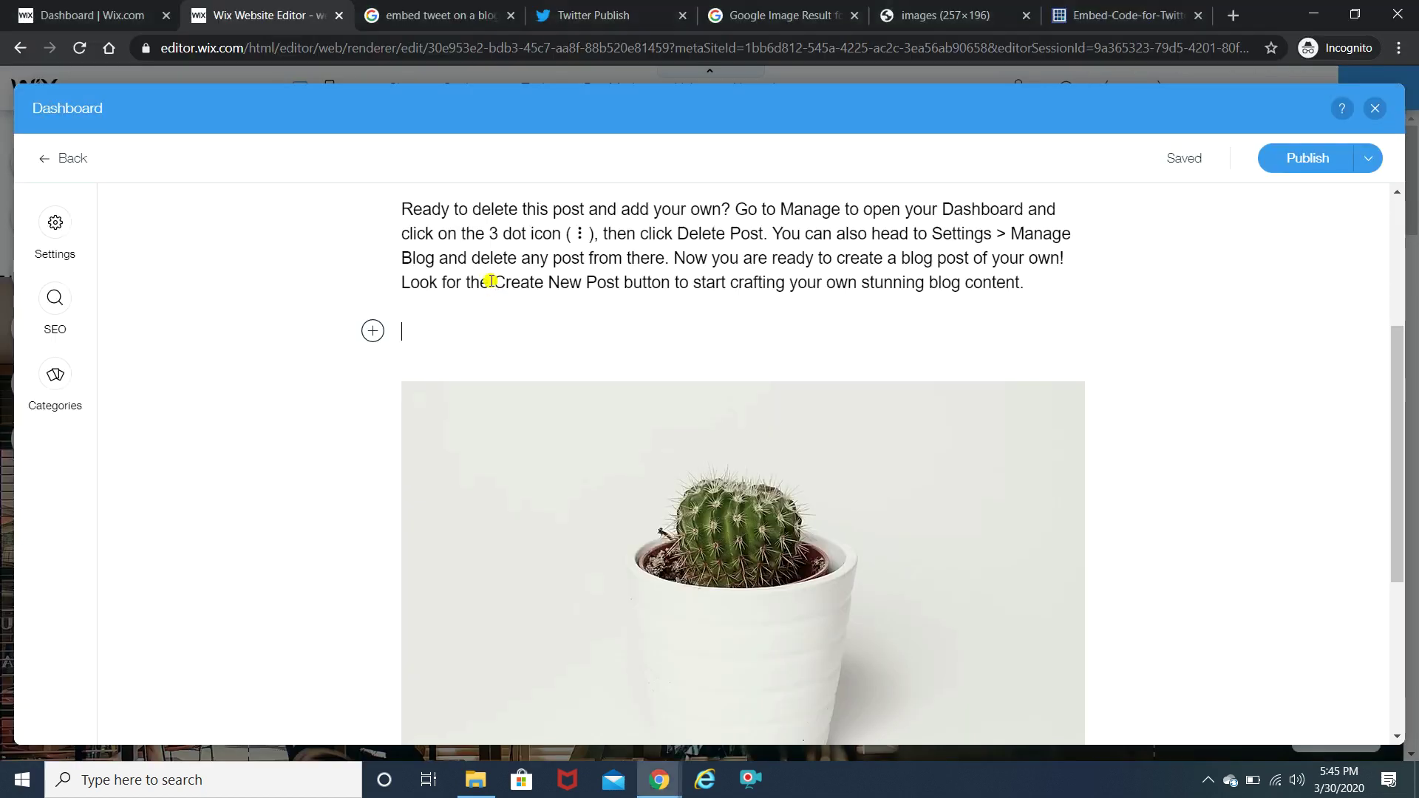
Step: Insert an HTML code block on the blank line and save the pasted Adobe Photoshop tweet code
click(372, 332)
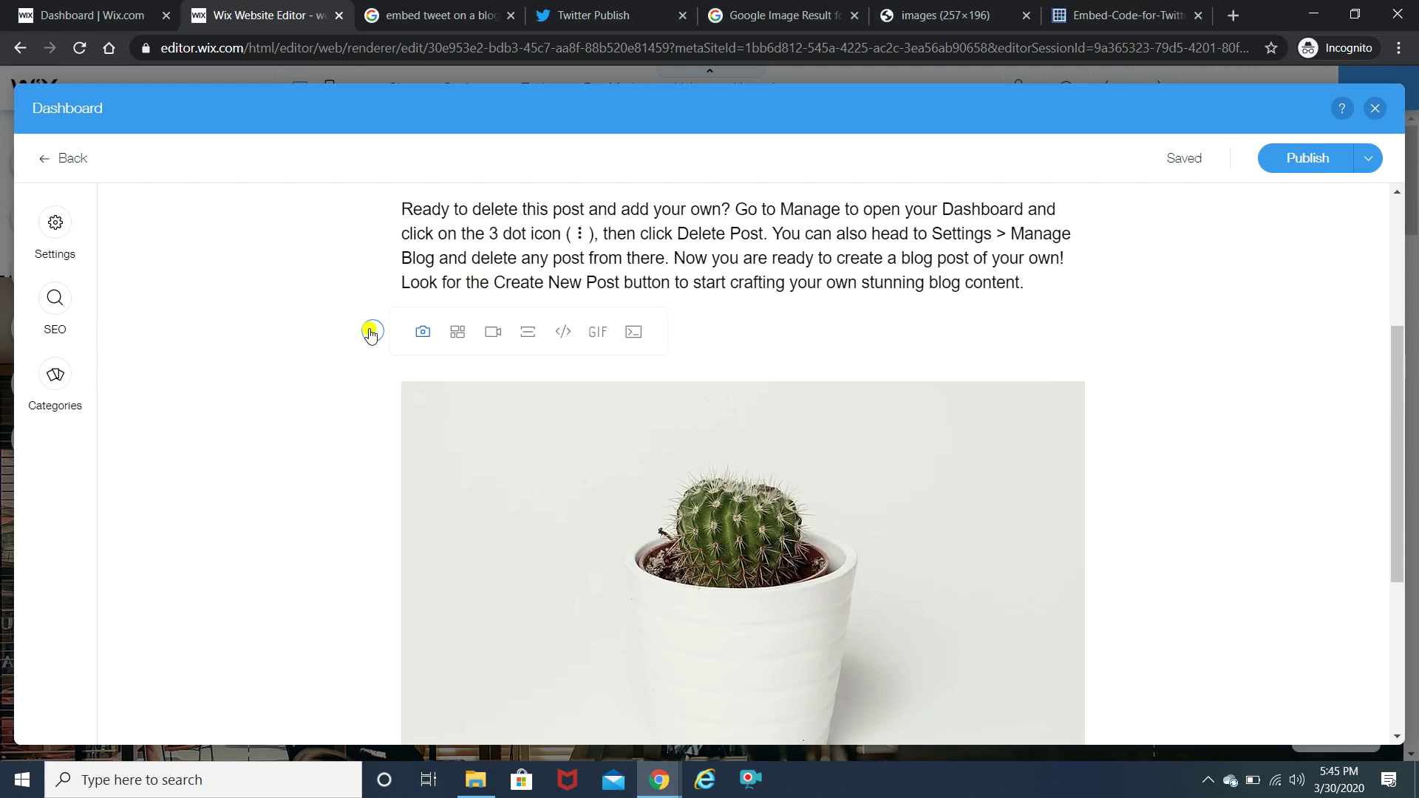
click(567, 334)
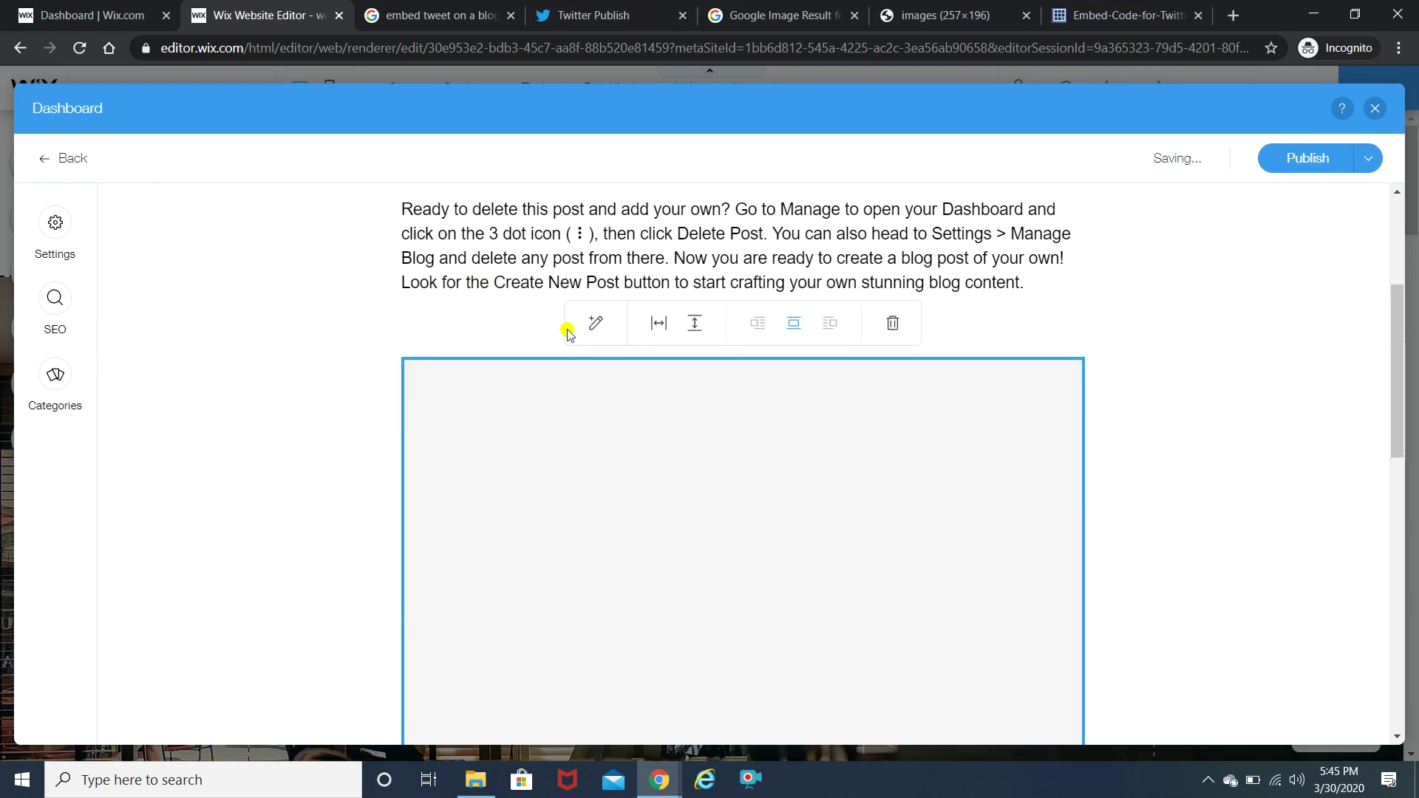
click(592, 325)
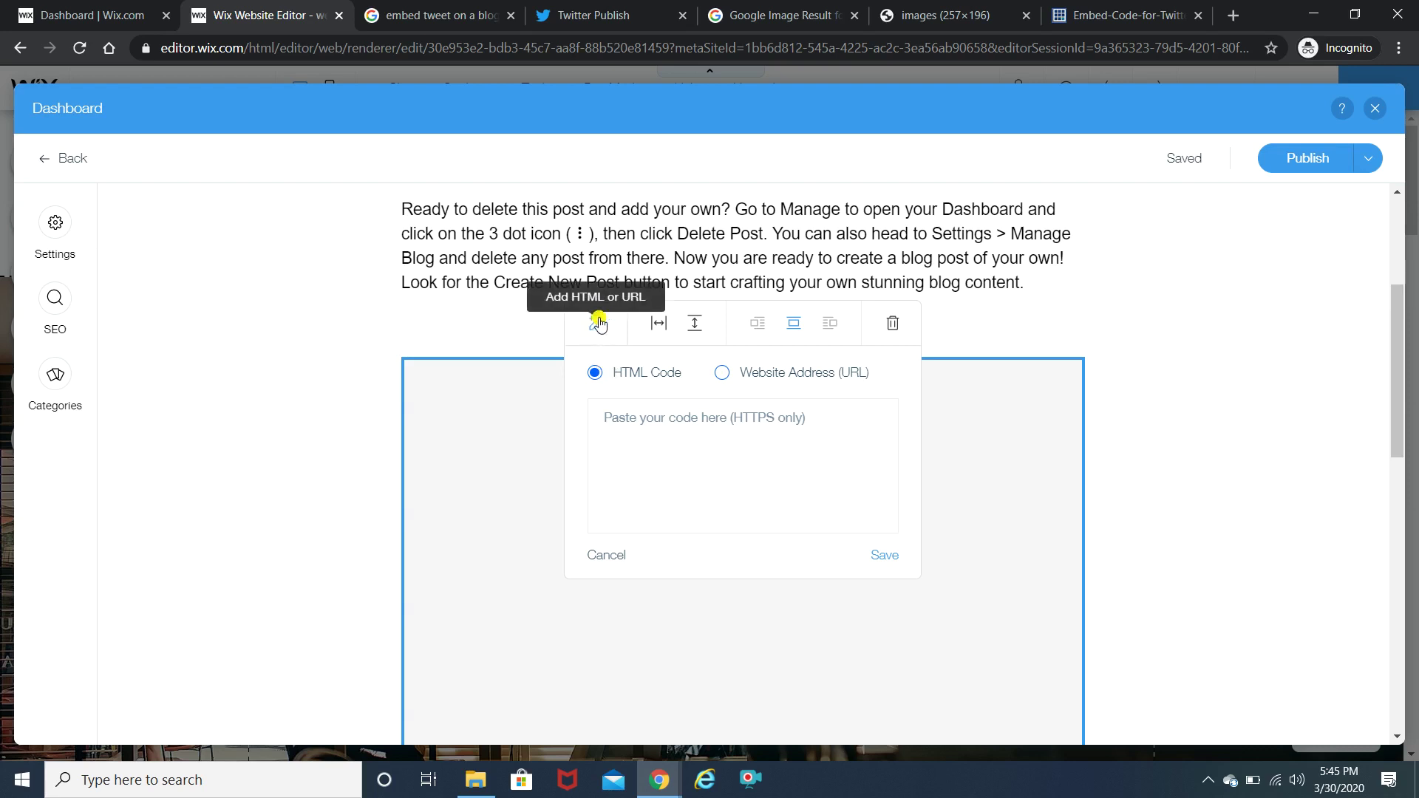
click(623, 419)
key(ctrl+v)
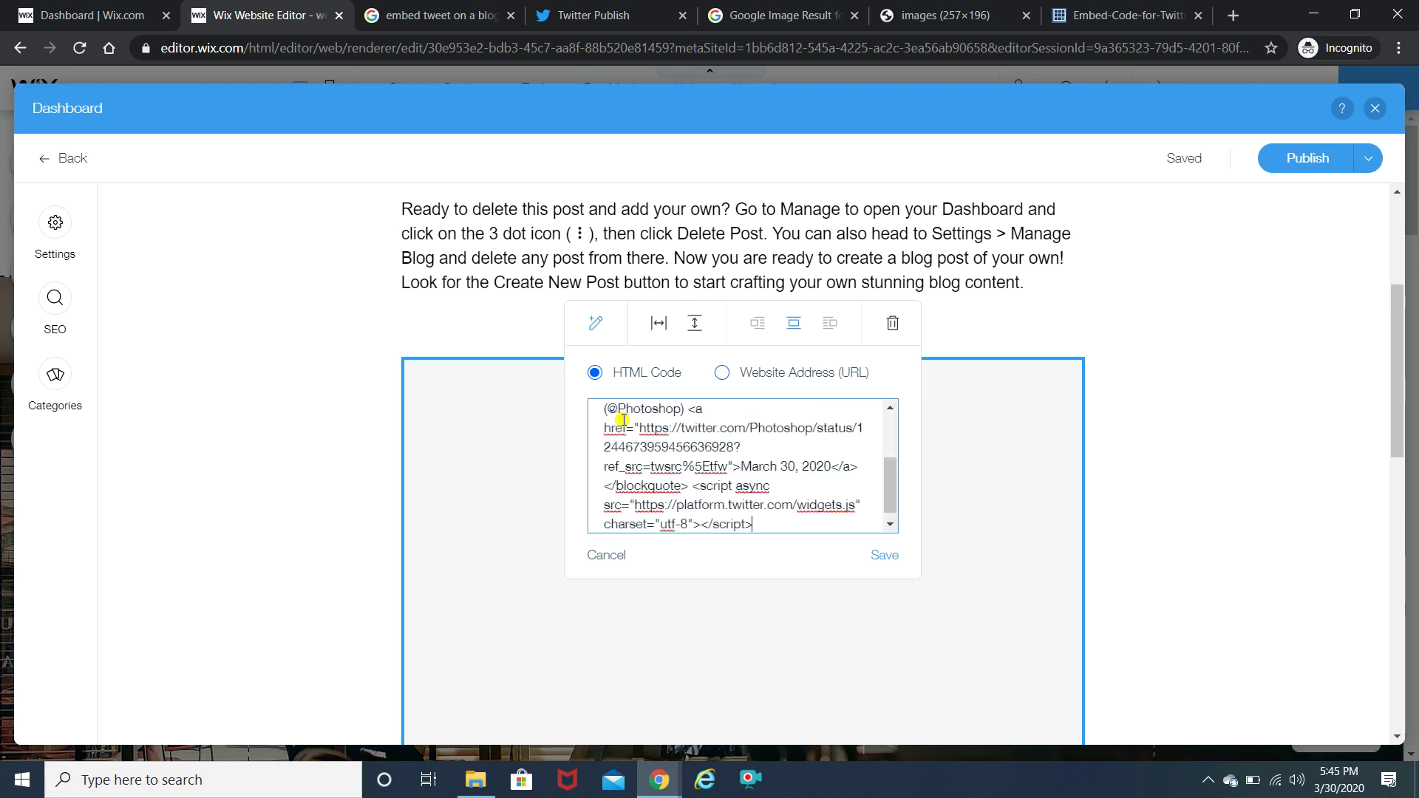
click(879, 556)
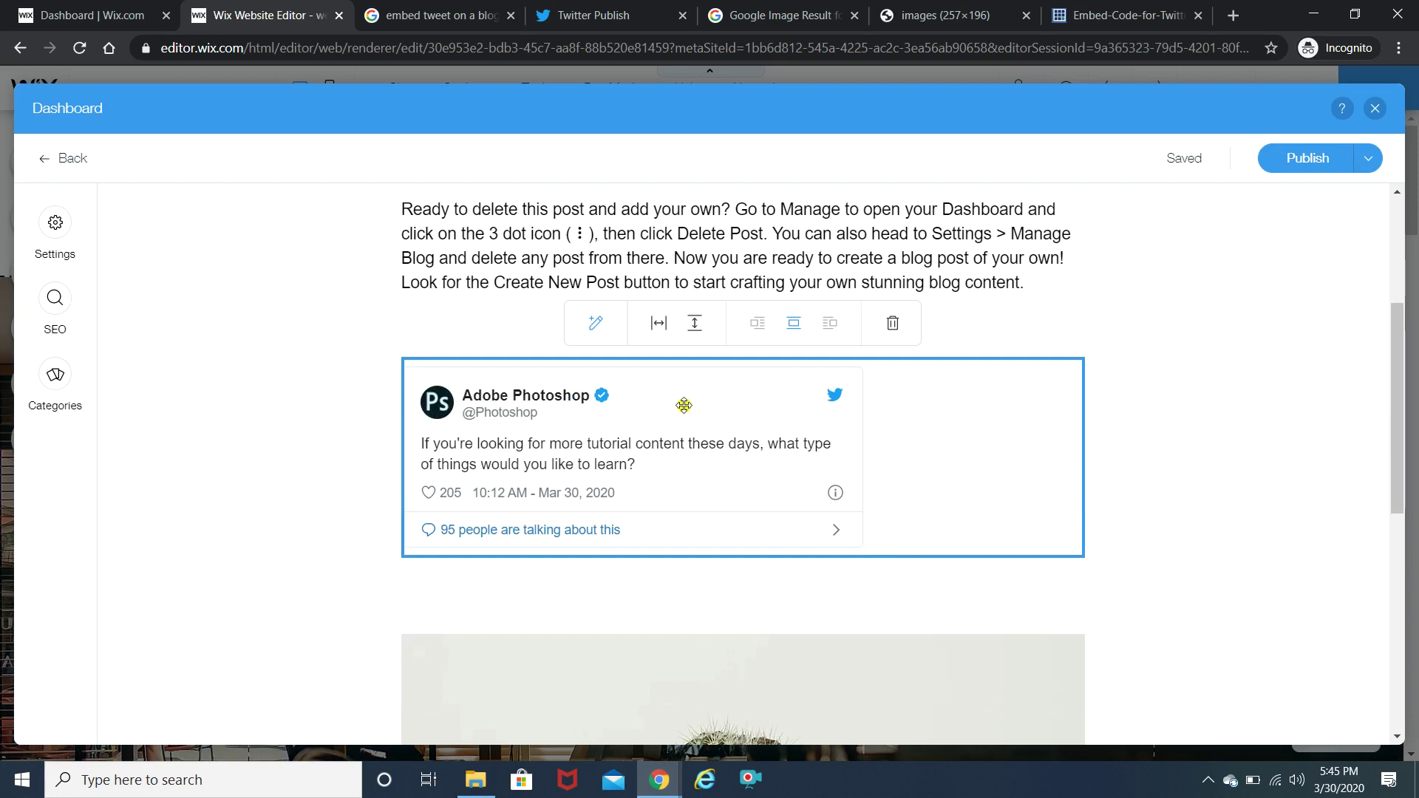
Step: Reduce the embedded tweet's width from 740 to 504 and deselect it
click(658, 325)
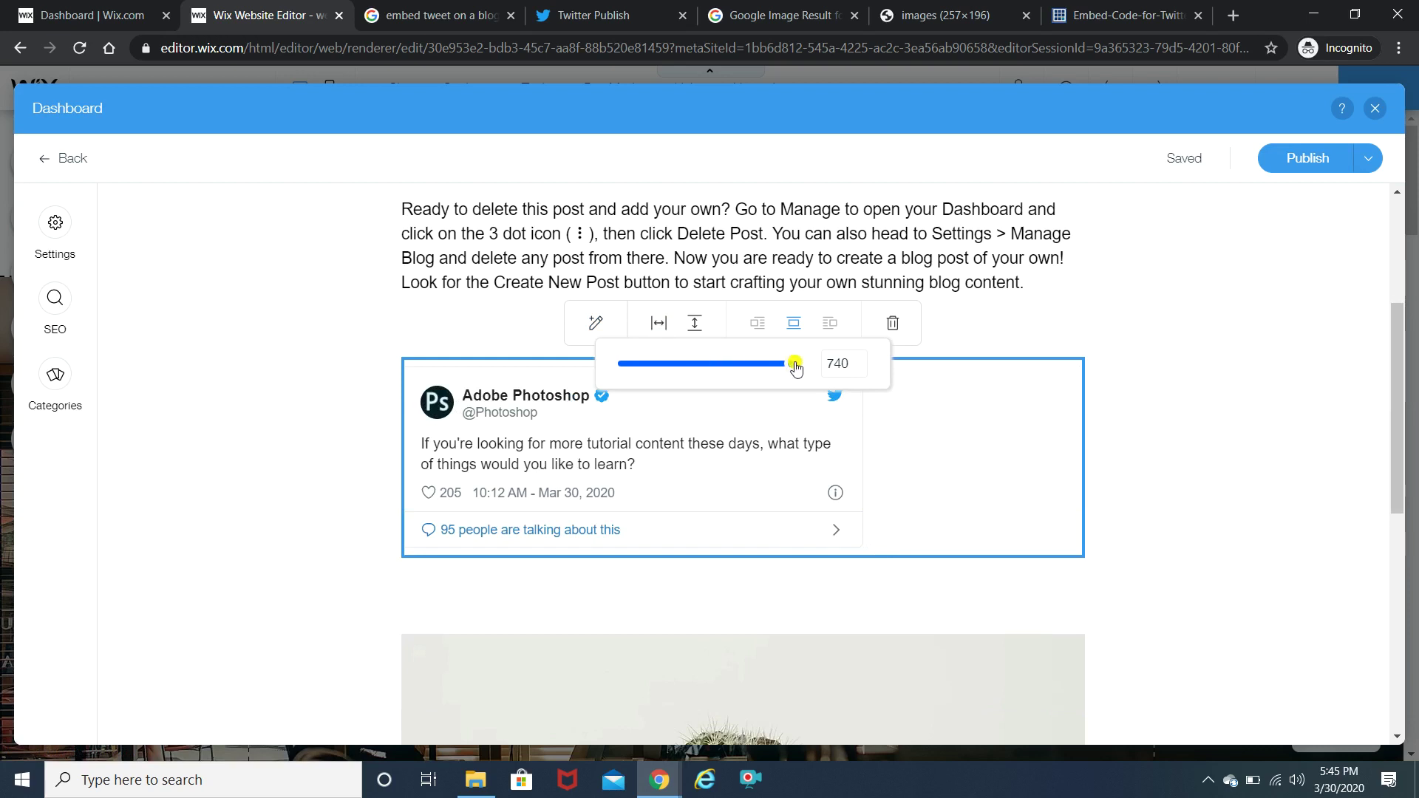
drag(794, 369, 737, 371)
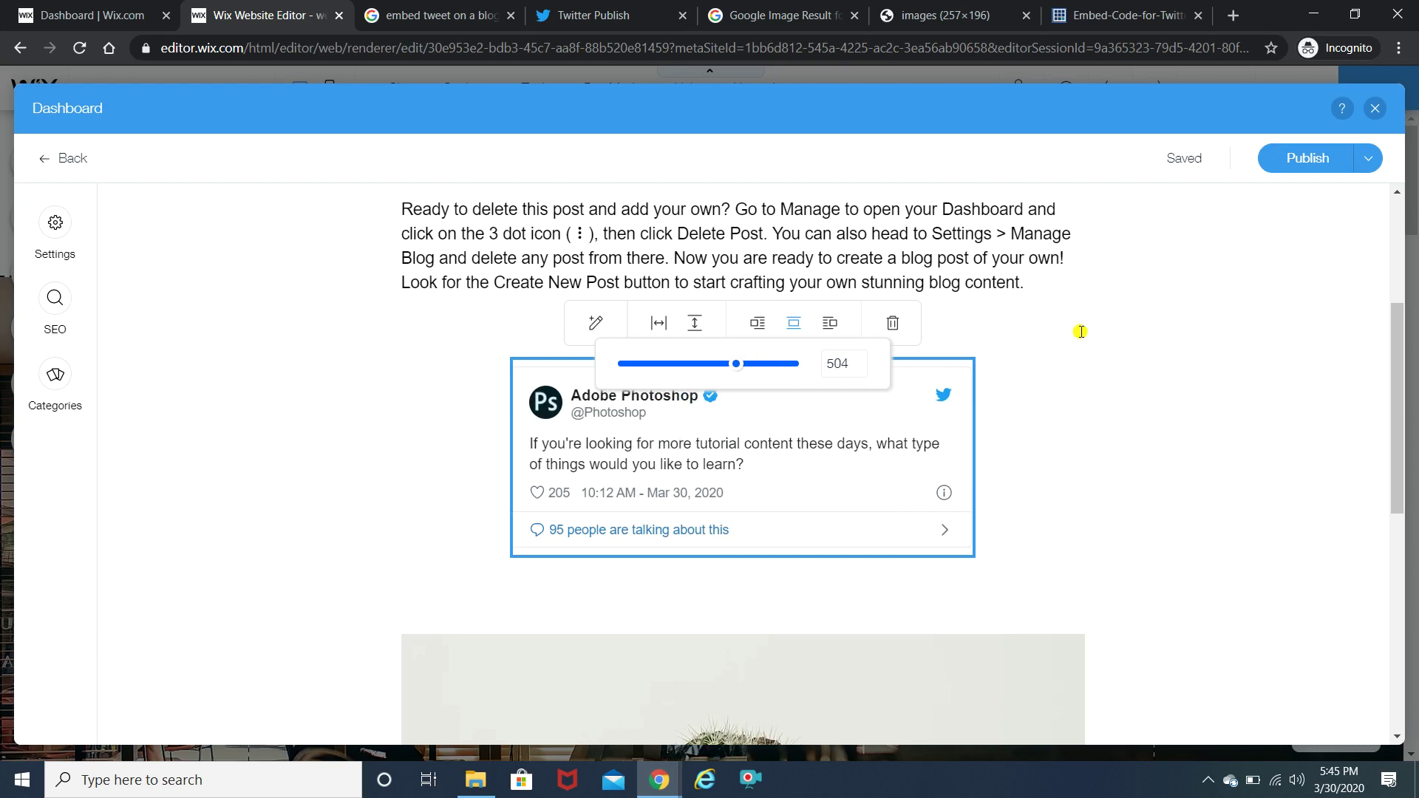
click(991, 281)
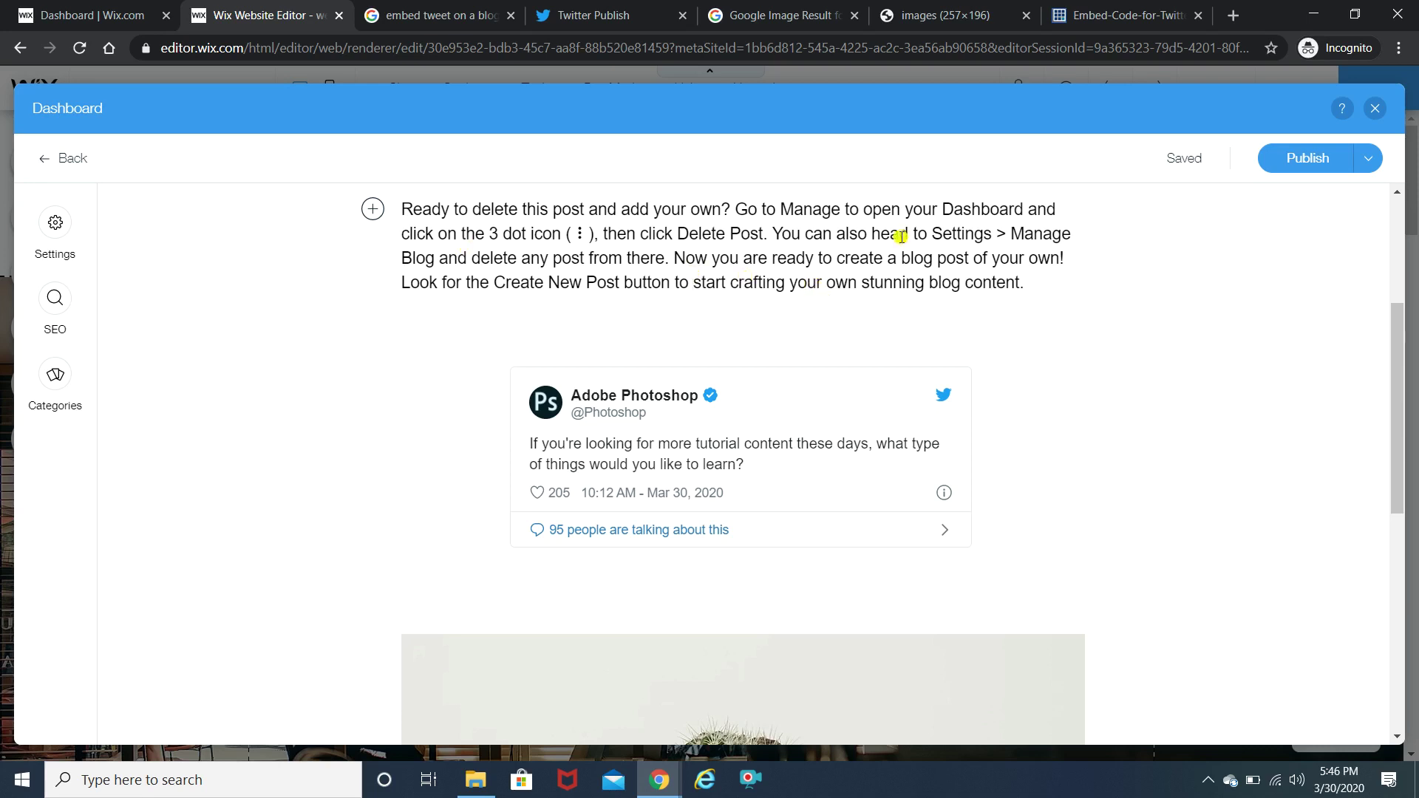
Step: Insert an empty line after the opening SEO paragraph, above 'Ready to delete this post'
click(1398, 219)
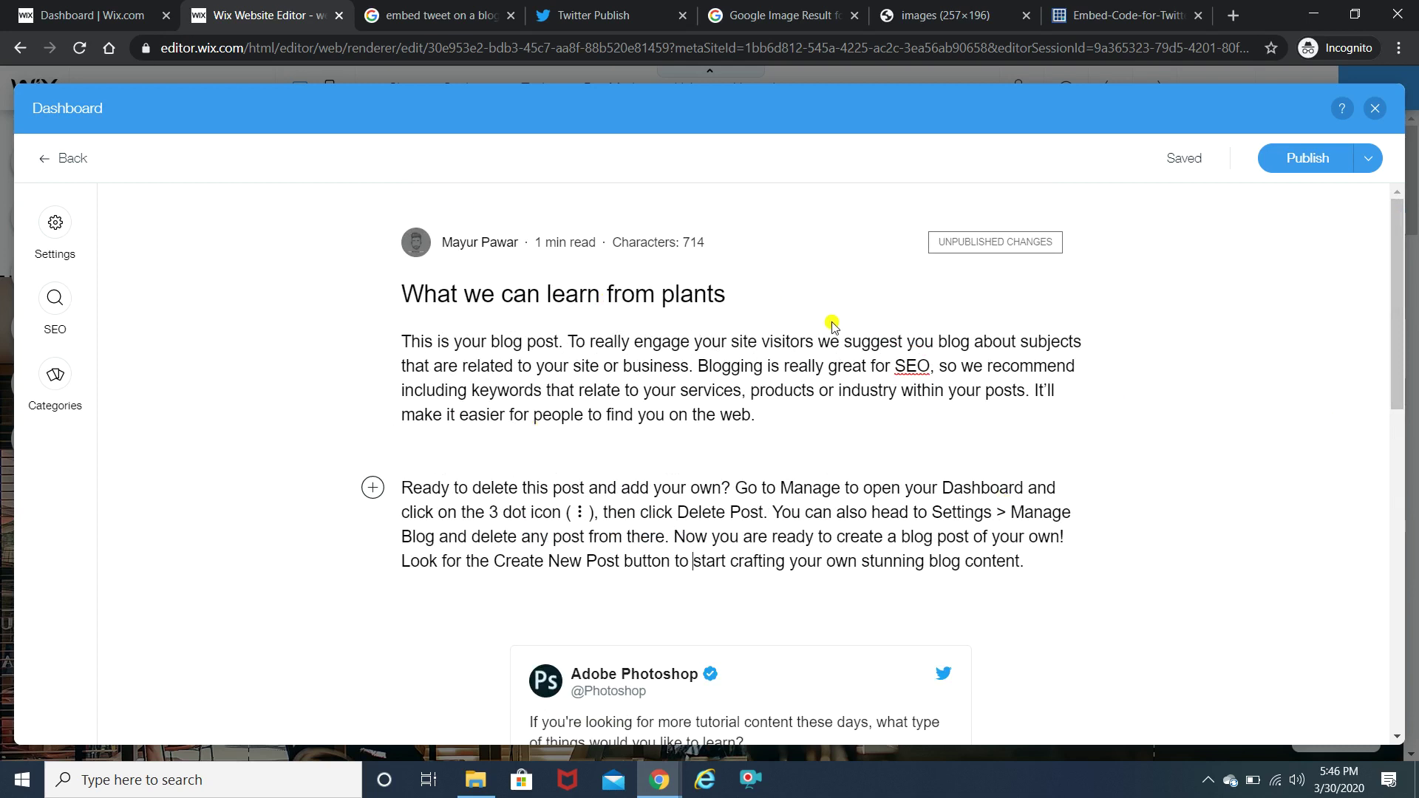
scroll(1396, 339, down, 3)
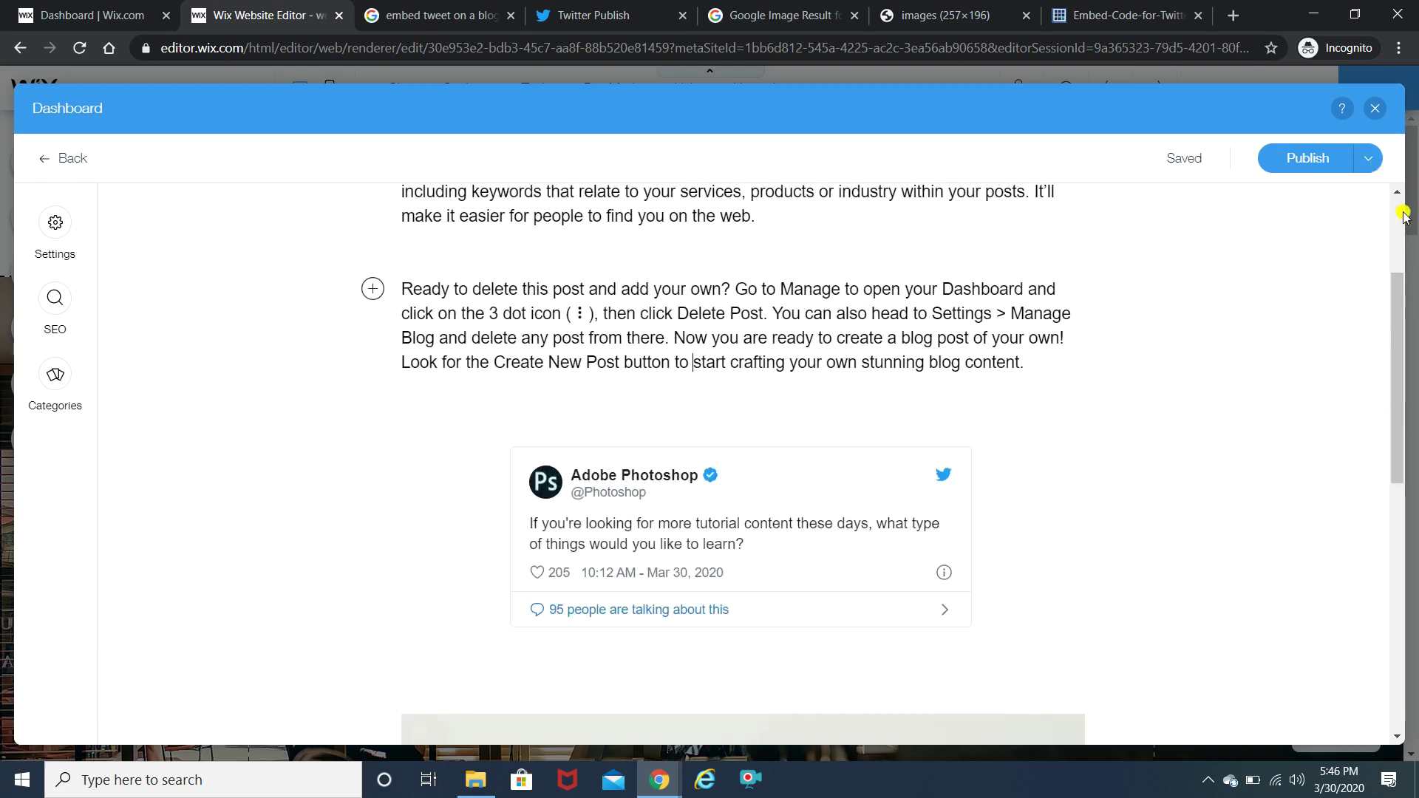
key(Return)
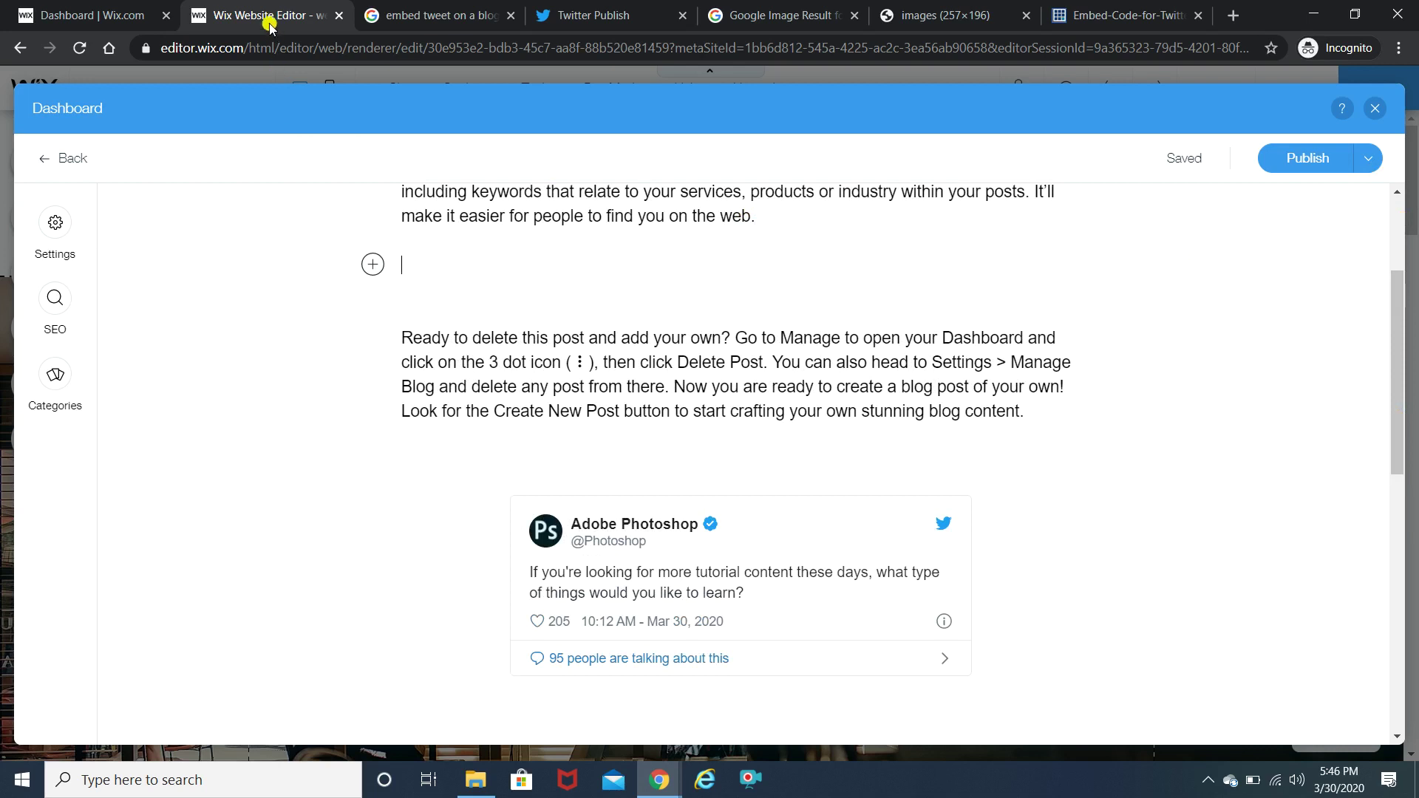
Step: Go to the Twitter Publish page and ready its Twitter URL field
click(427, 7)
click(569, 7)
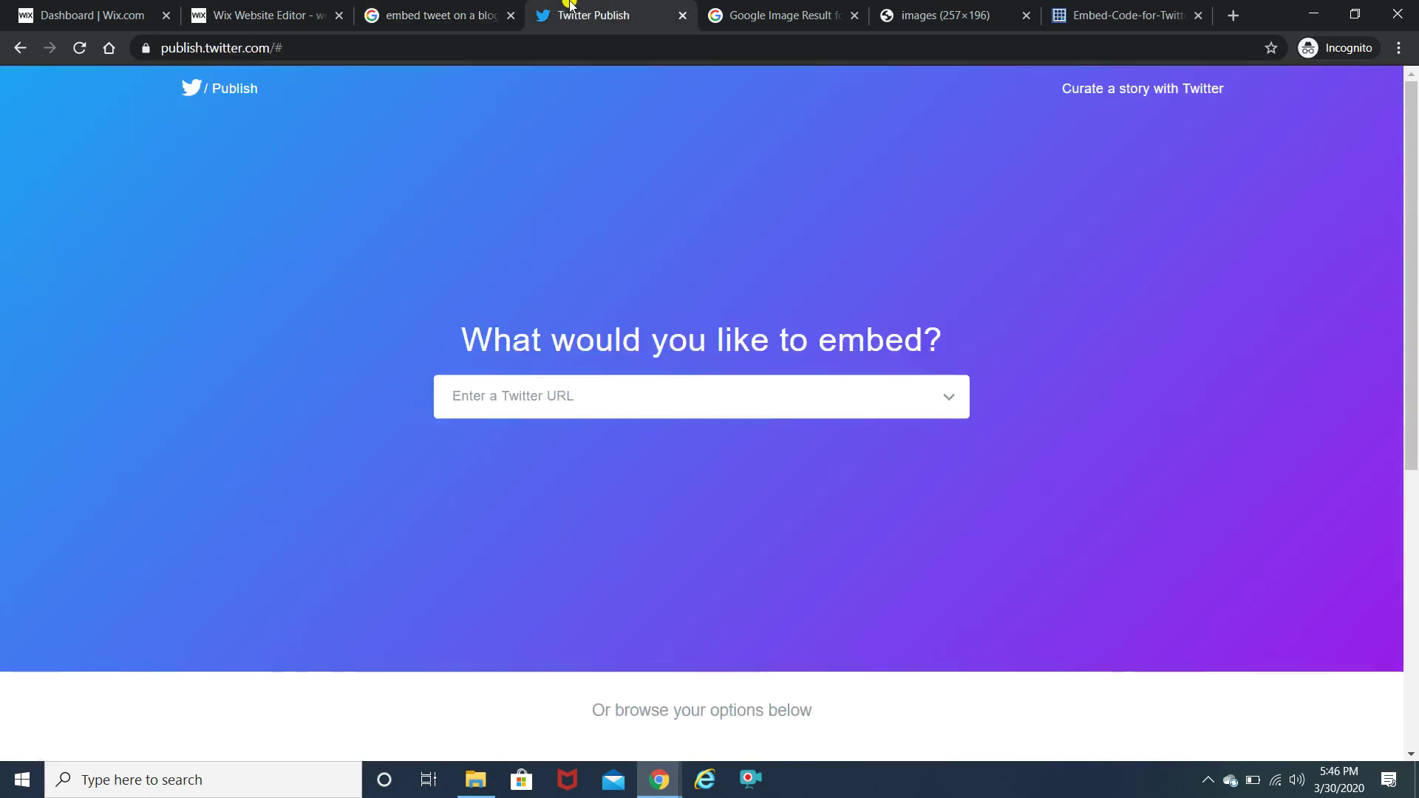
click(311, 50)
drag(311, 49, 143, 50)
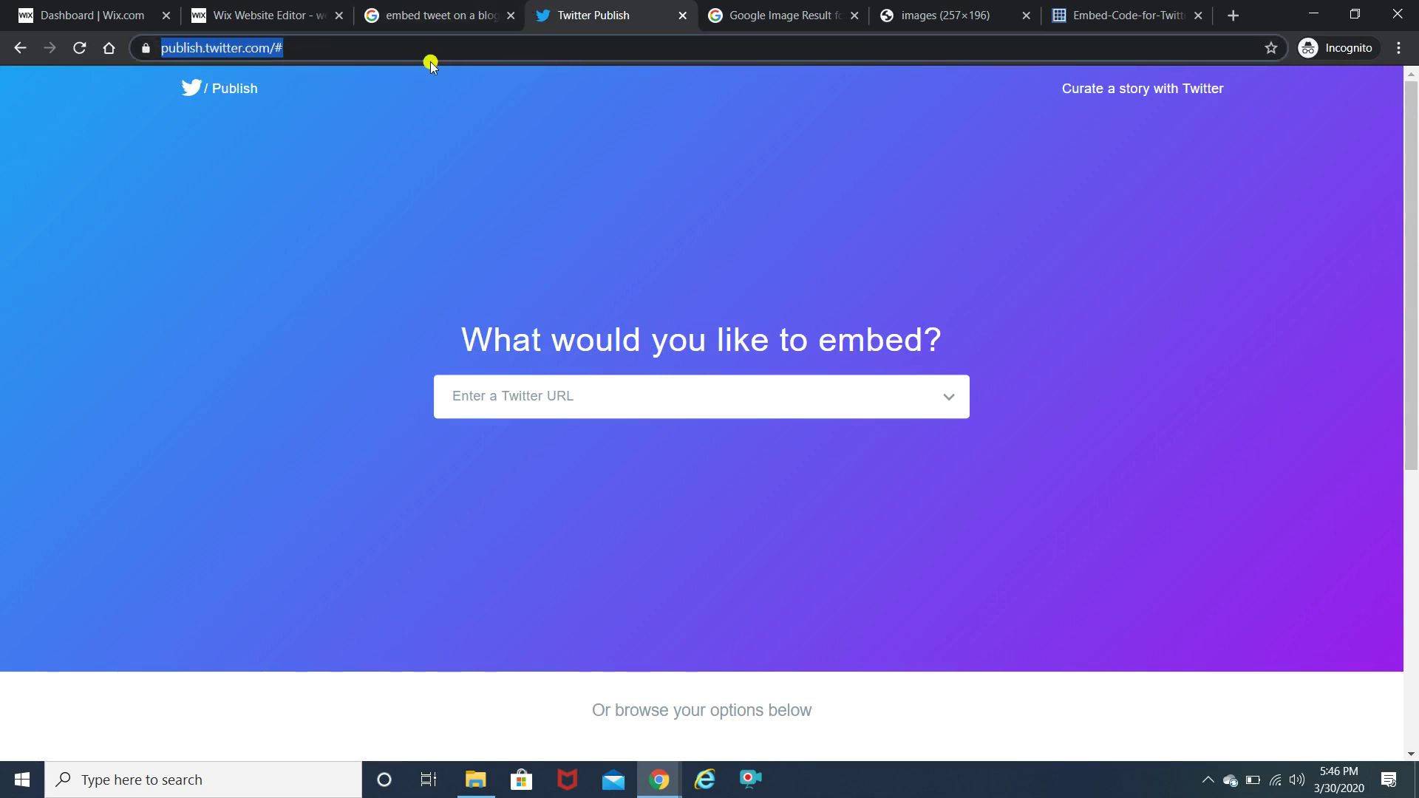
click(473, 398)
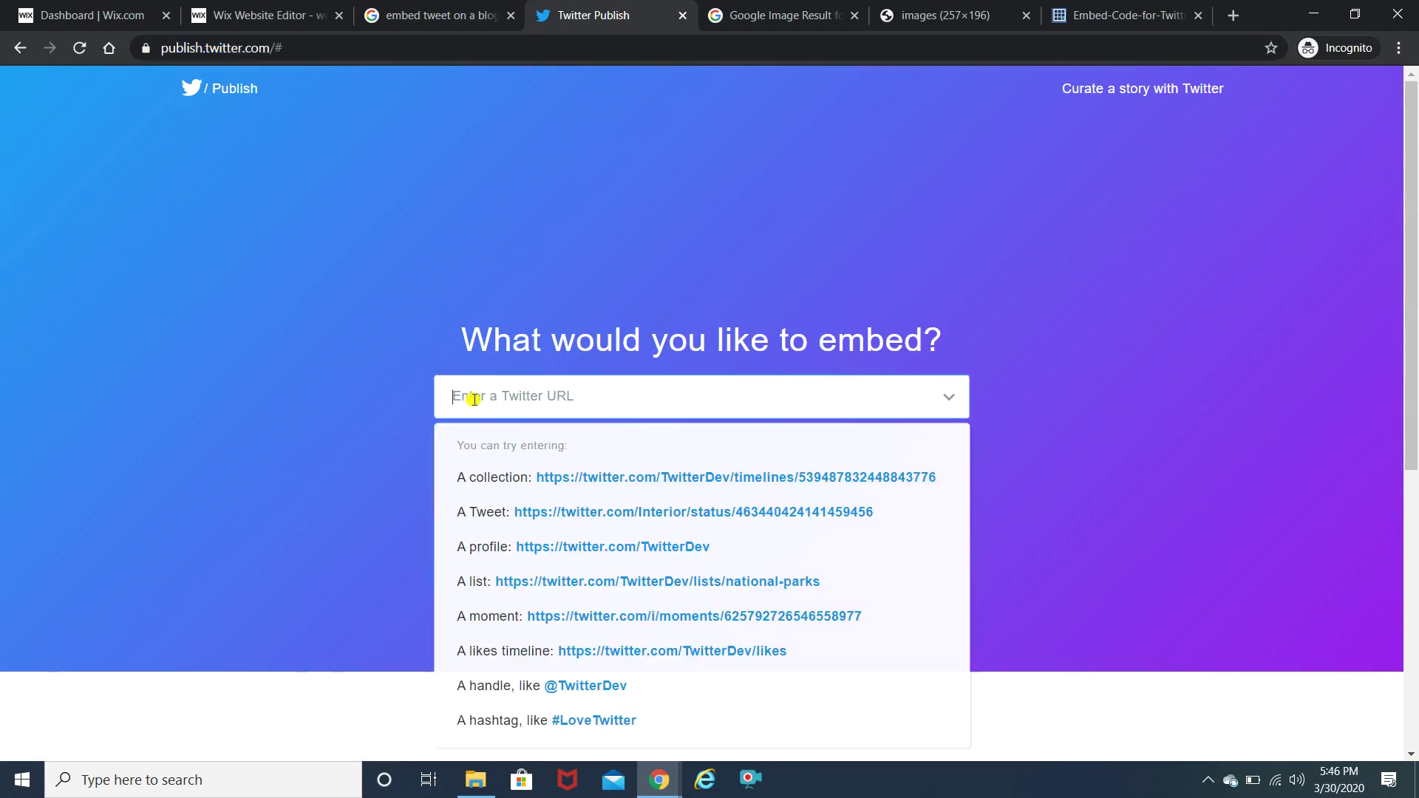
click(292, 382)
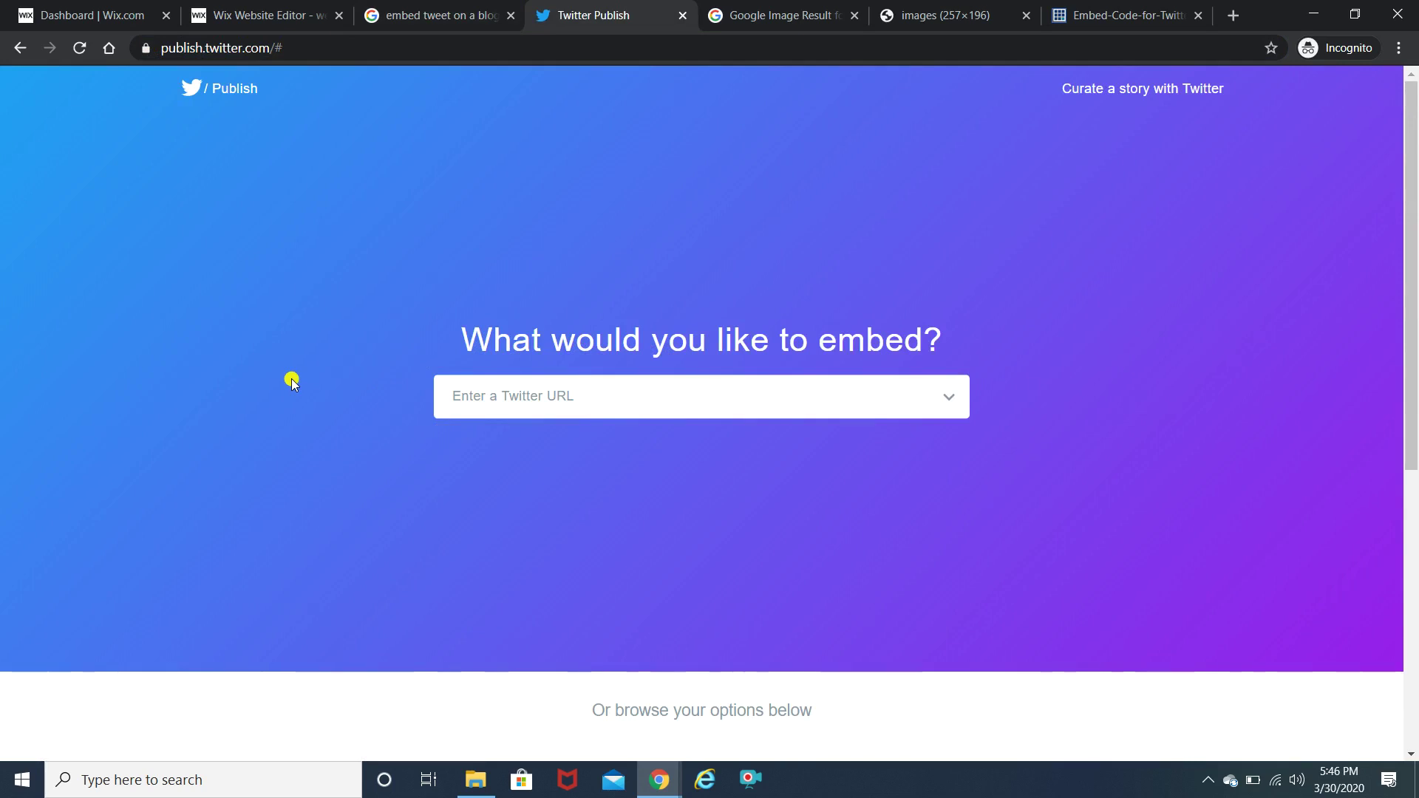
Step: Paste the blogger's Twitter profile URL into Twitter Publish and choose Embedded Timeline
key(alt+Tab)
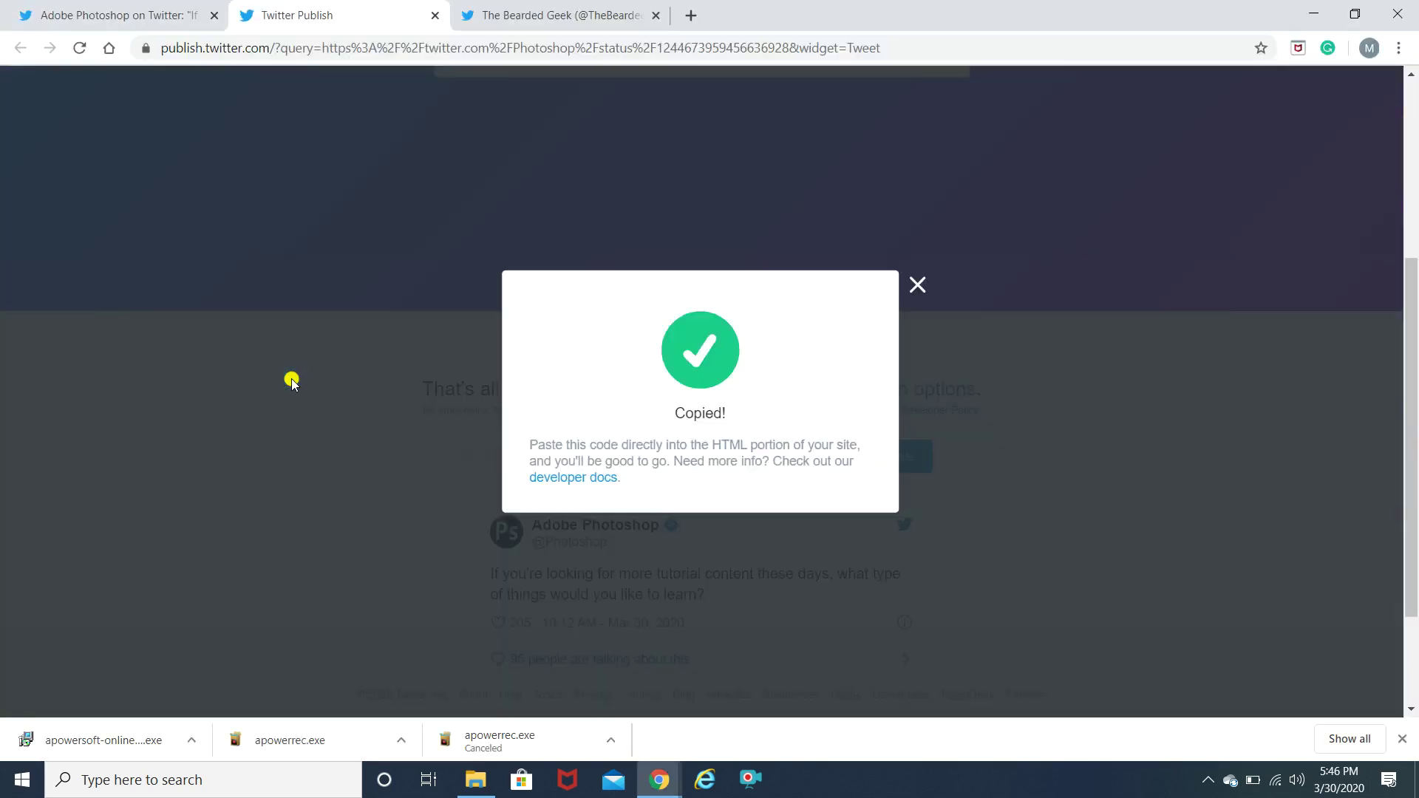
click(551, 9)
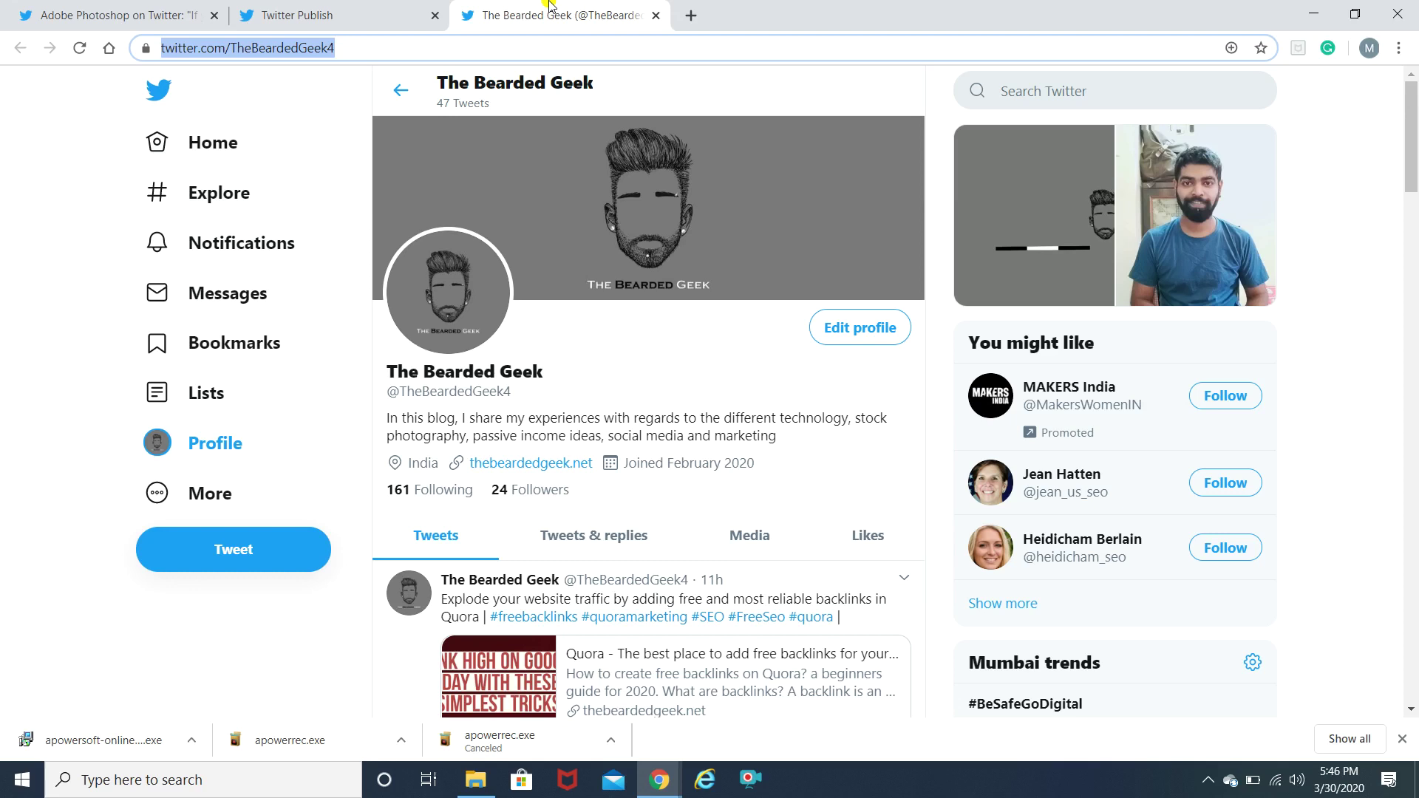
click(45, 225)
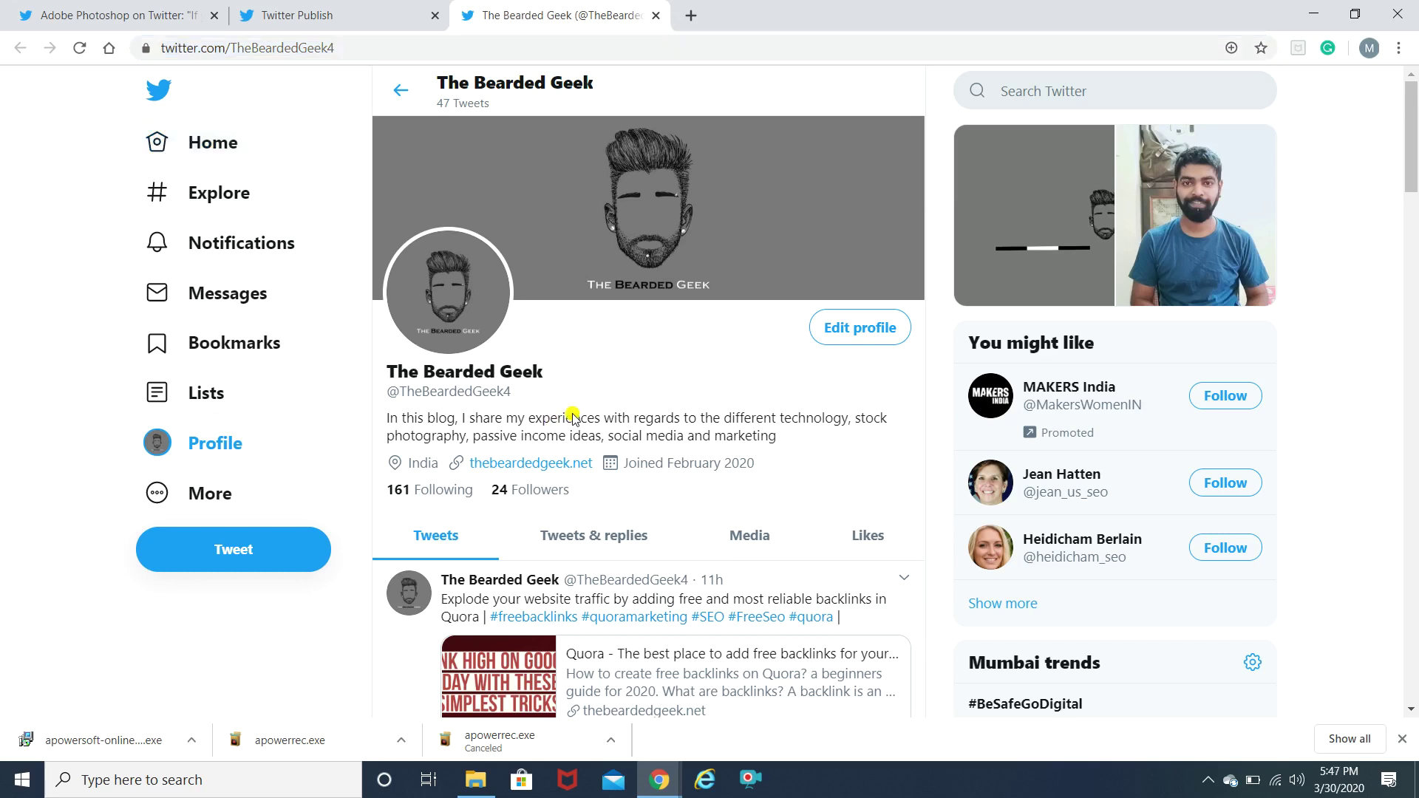
click(354, 49)
key(ctrl+c)
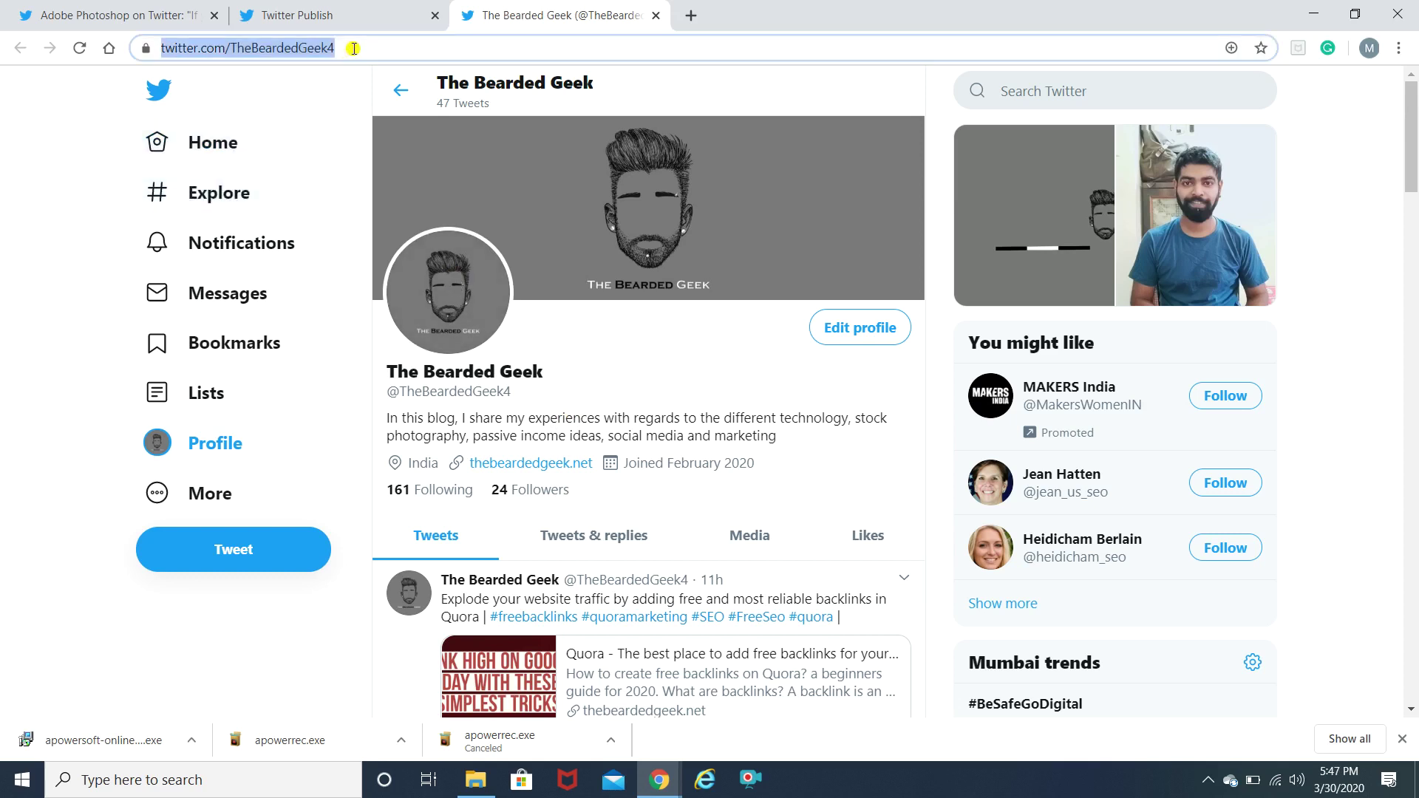
click(336, 13)
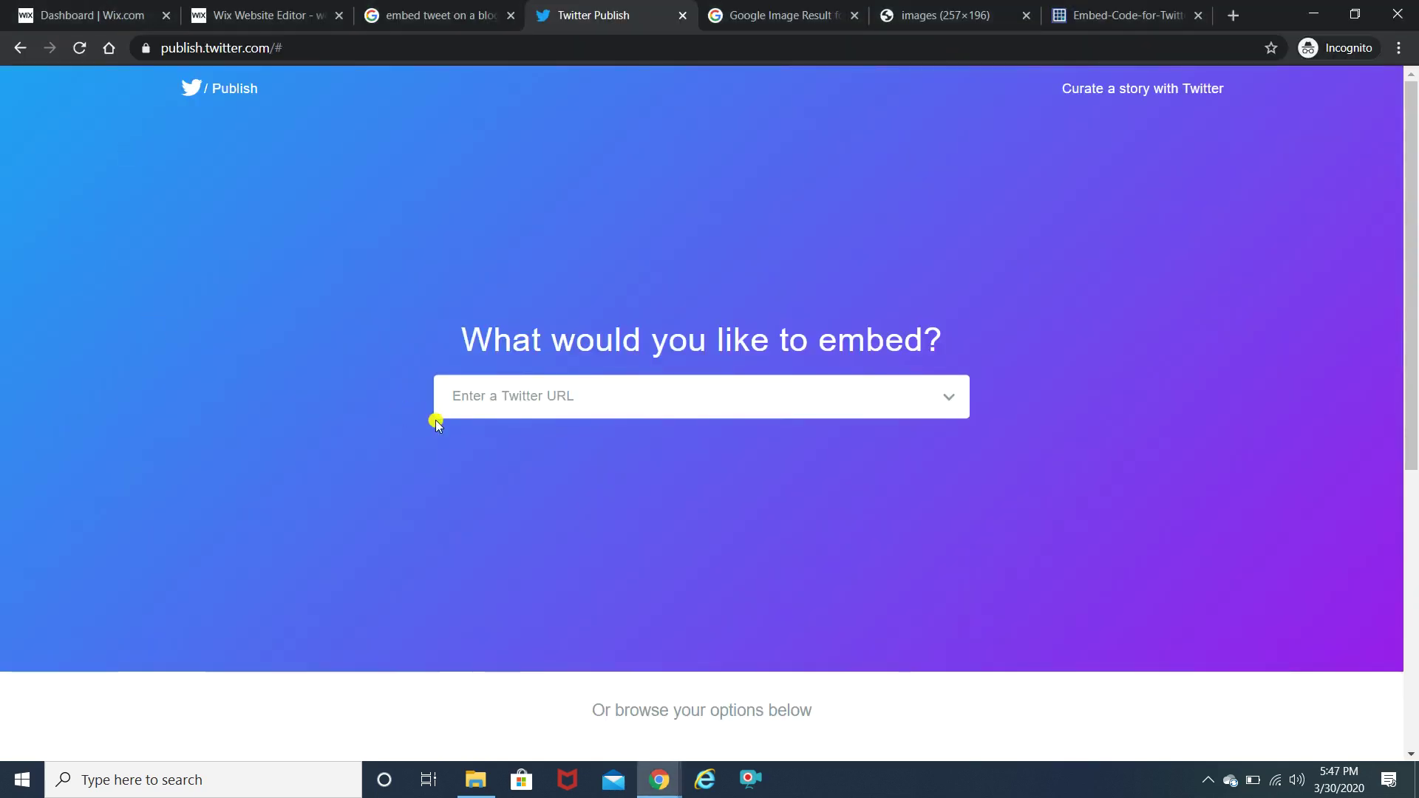
click(521, 397)
key(ctrl+v)
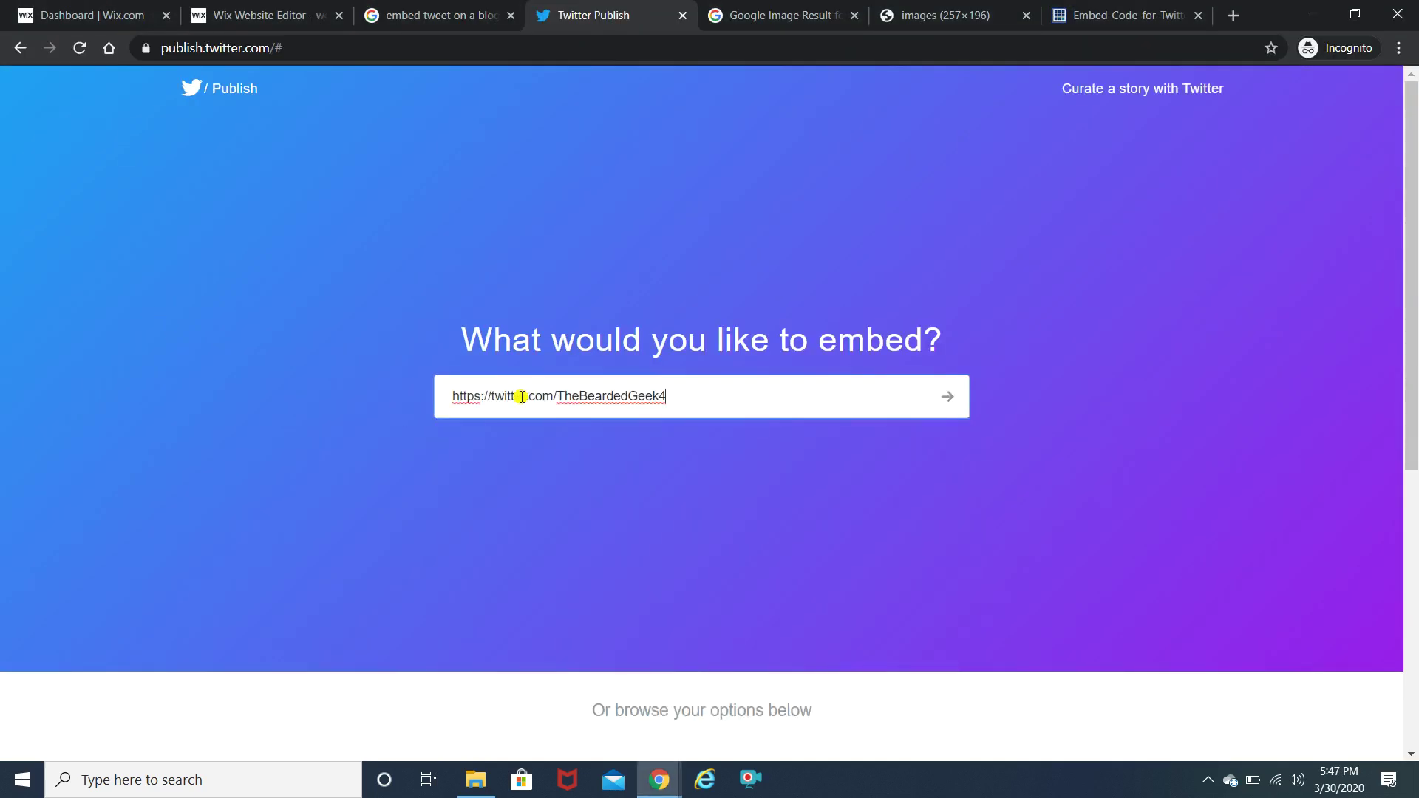
click(949, 397)
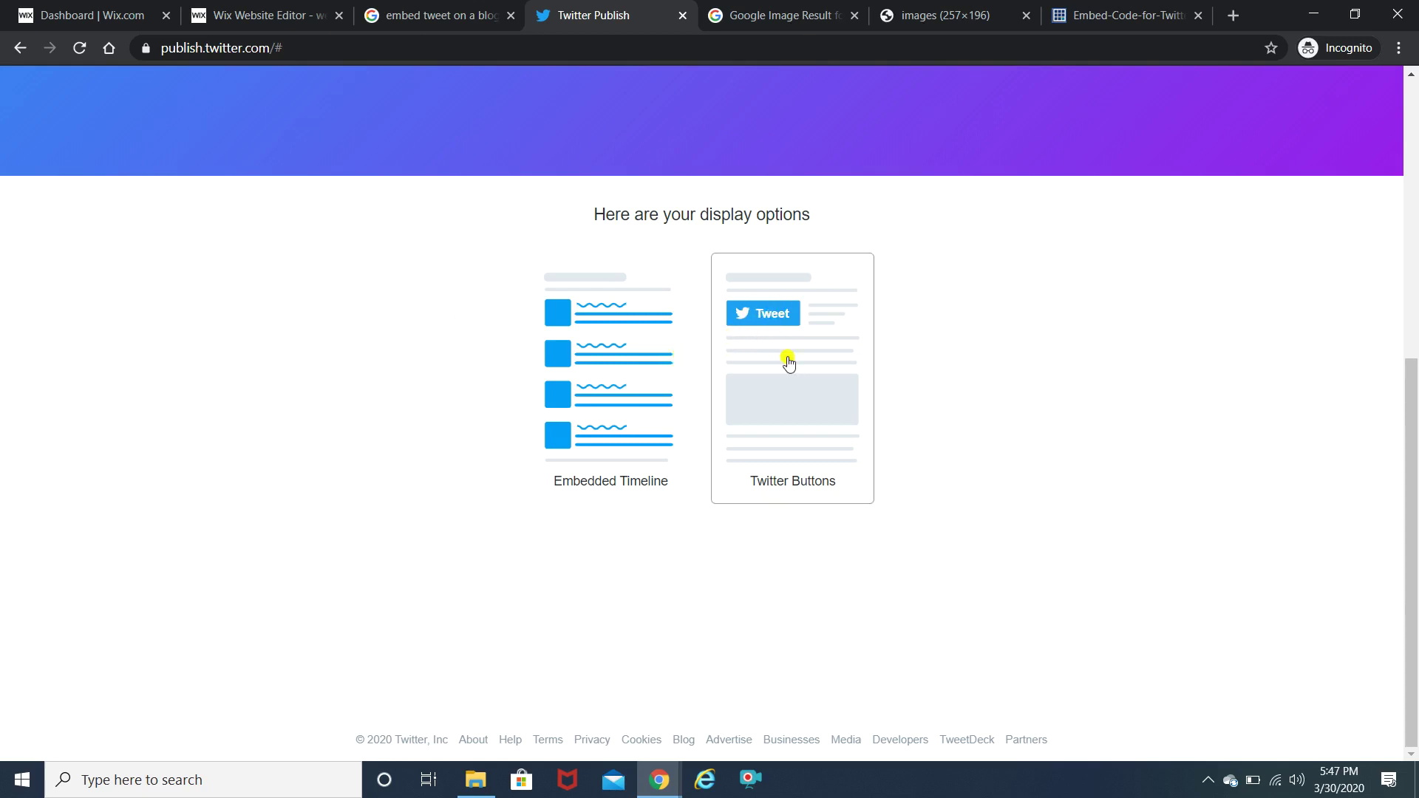
click(596, 372)
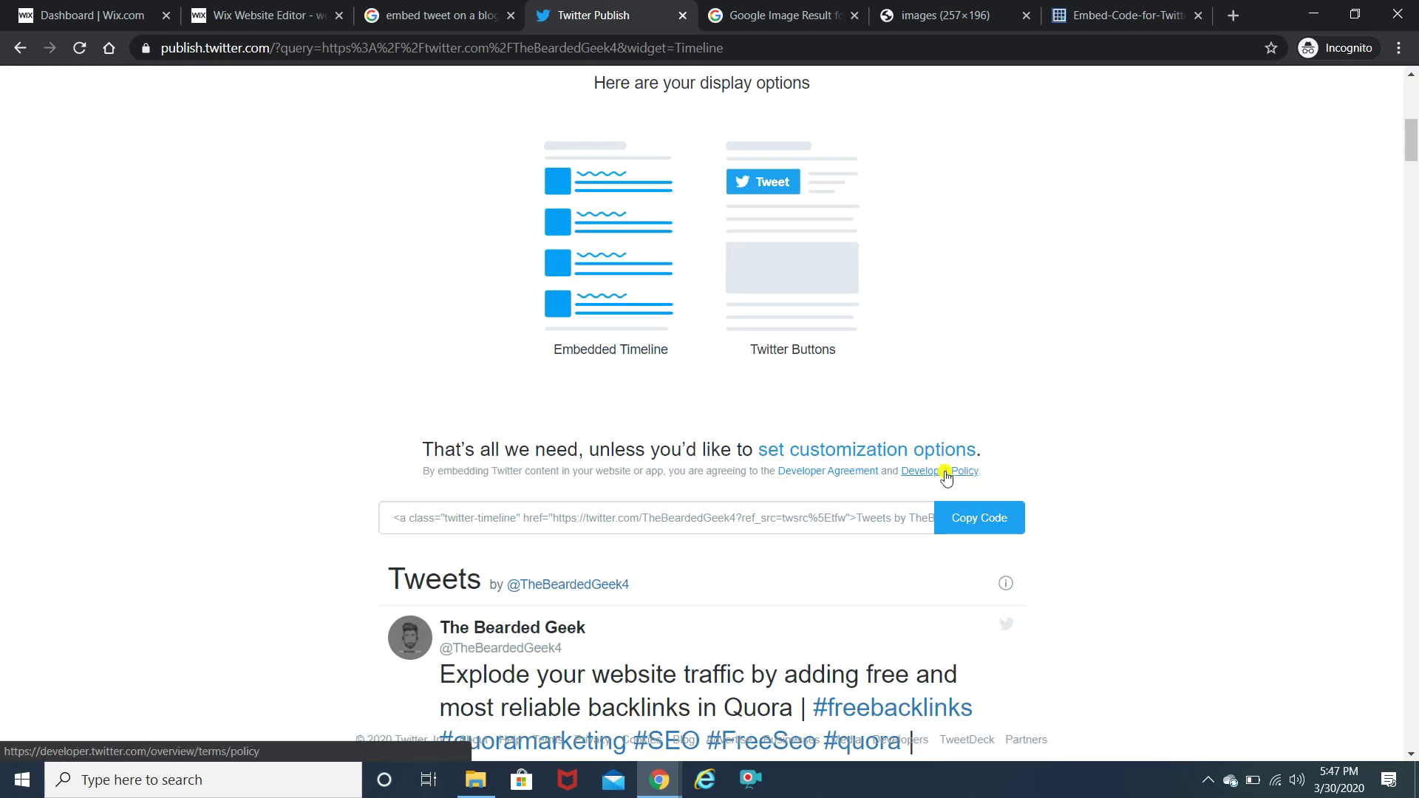
Step: Choose Follow Button under Twitter Buttons and copy its generated code
click(779, 294)
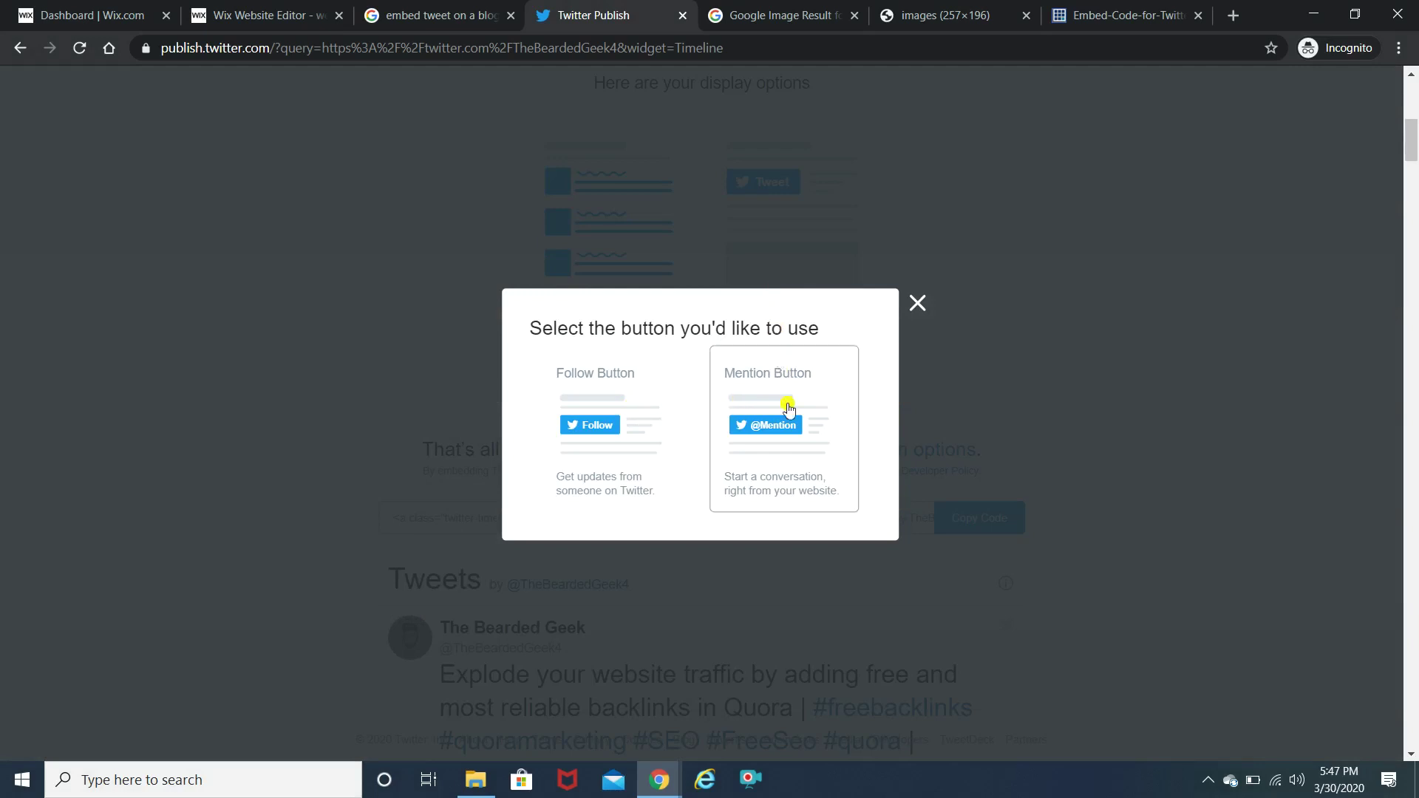
click(595, 423)
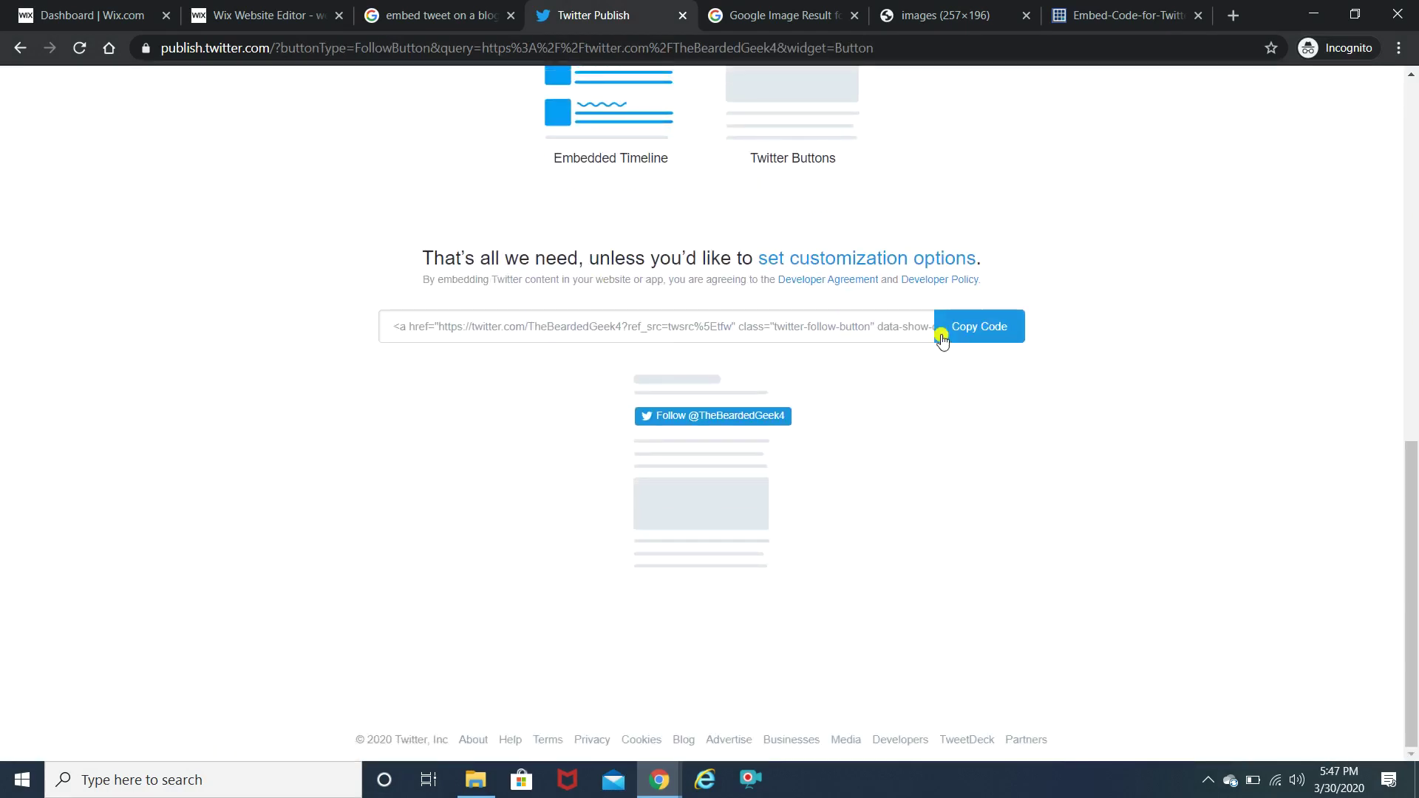
click(975, 329)
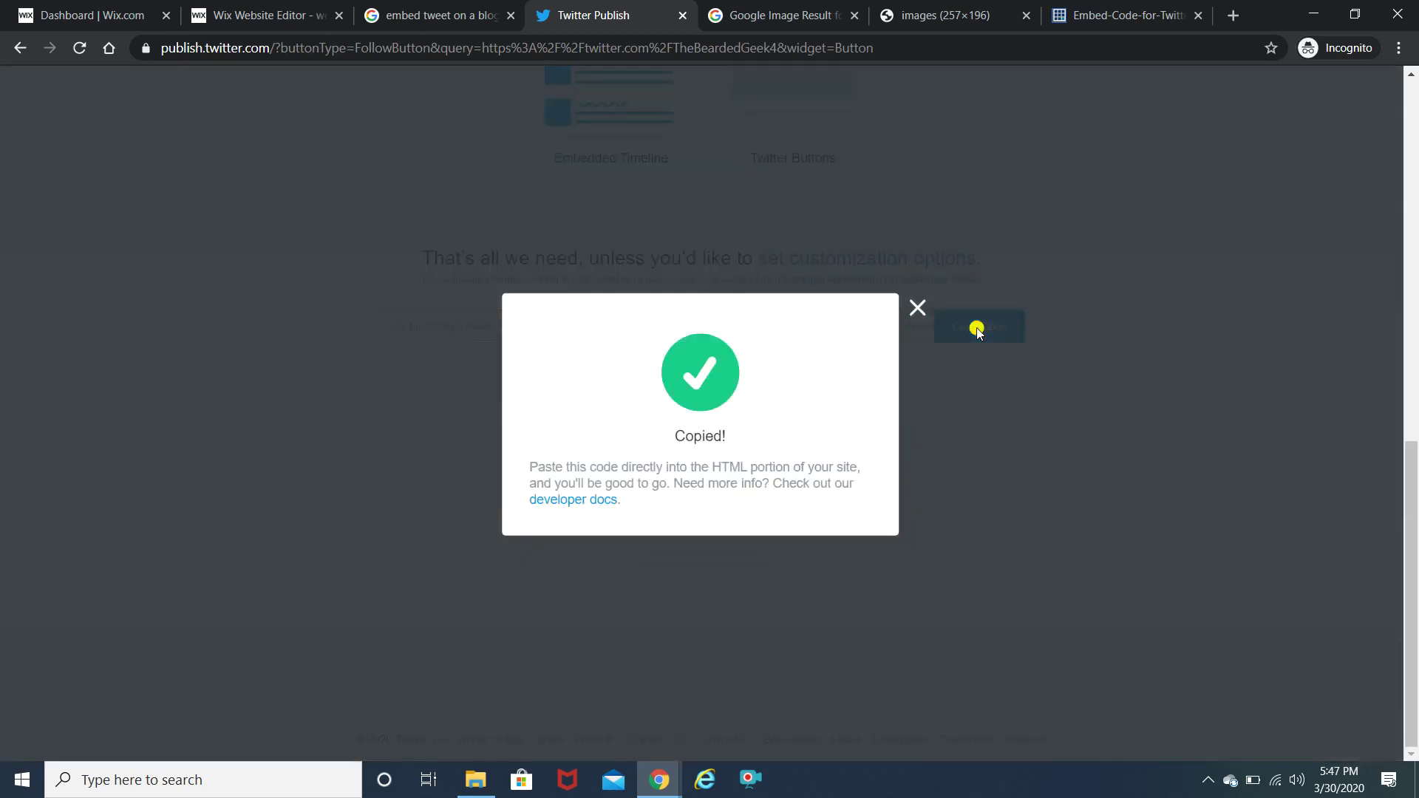
Step: Insert an HTML embed on the empty line and save the pasted Twitter Follow button code
click(280, 19)
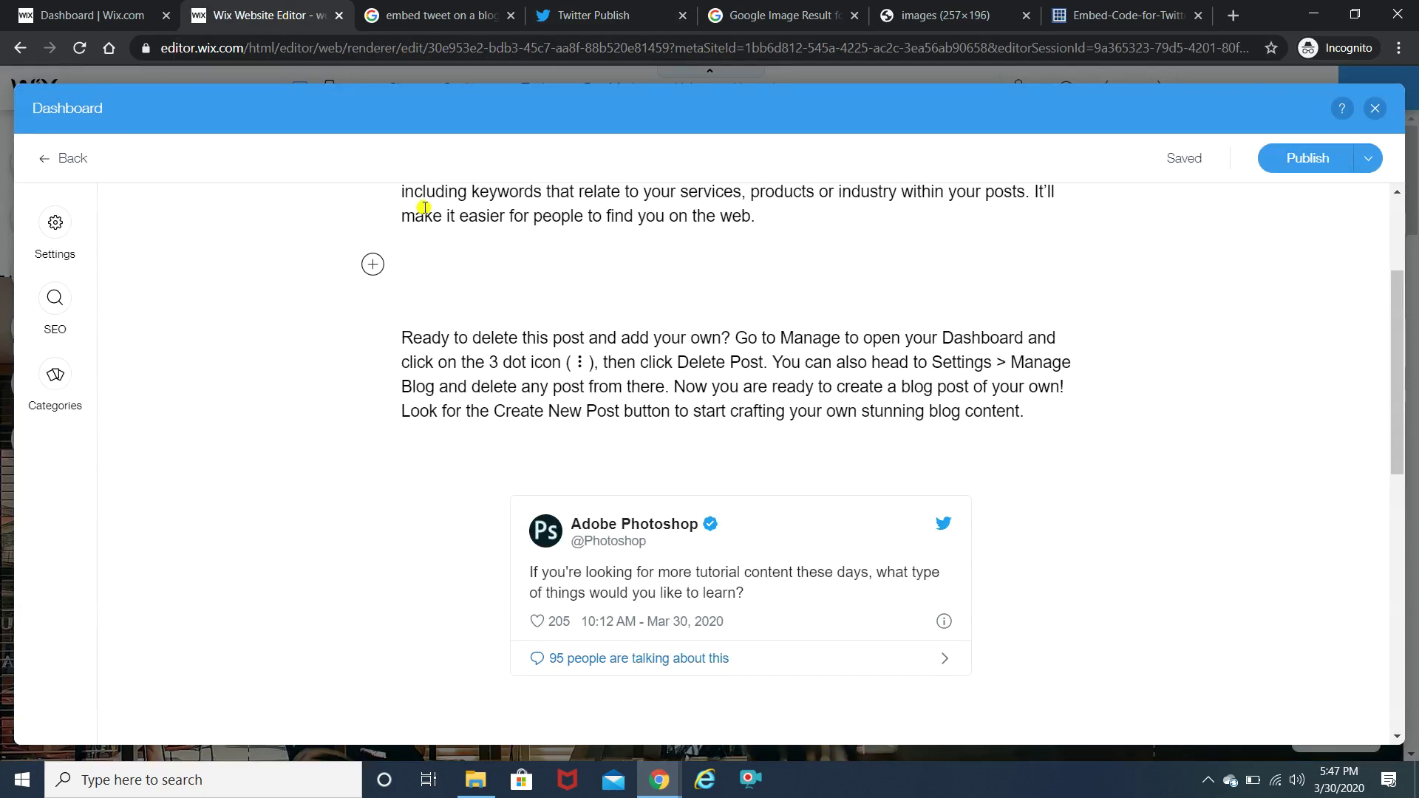
click(372, 265)
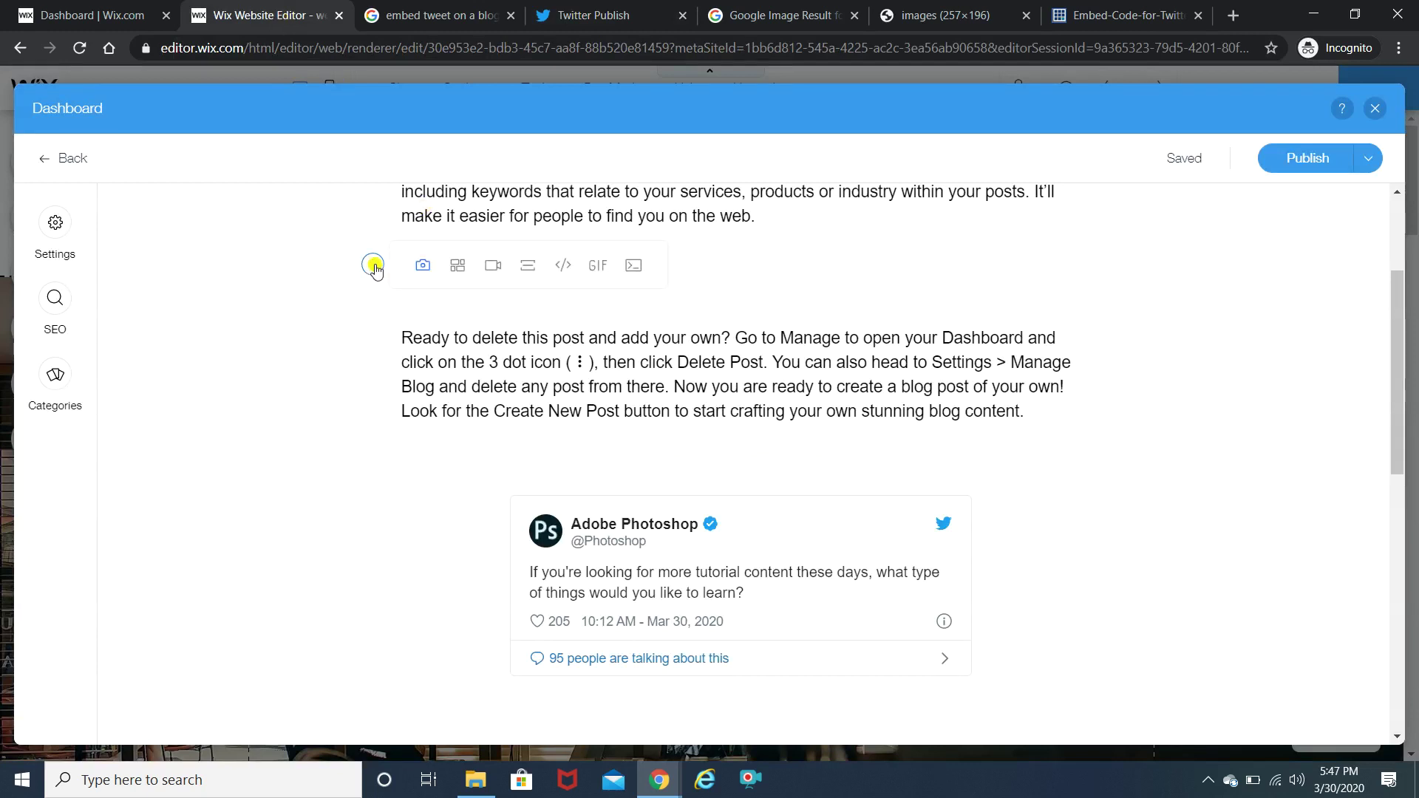
click(566, 266)
click(596, 259)
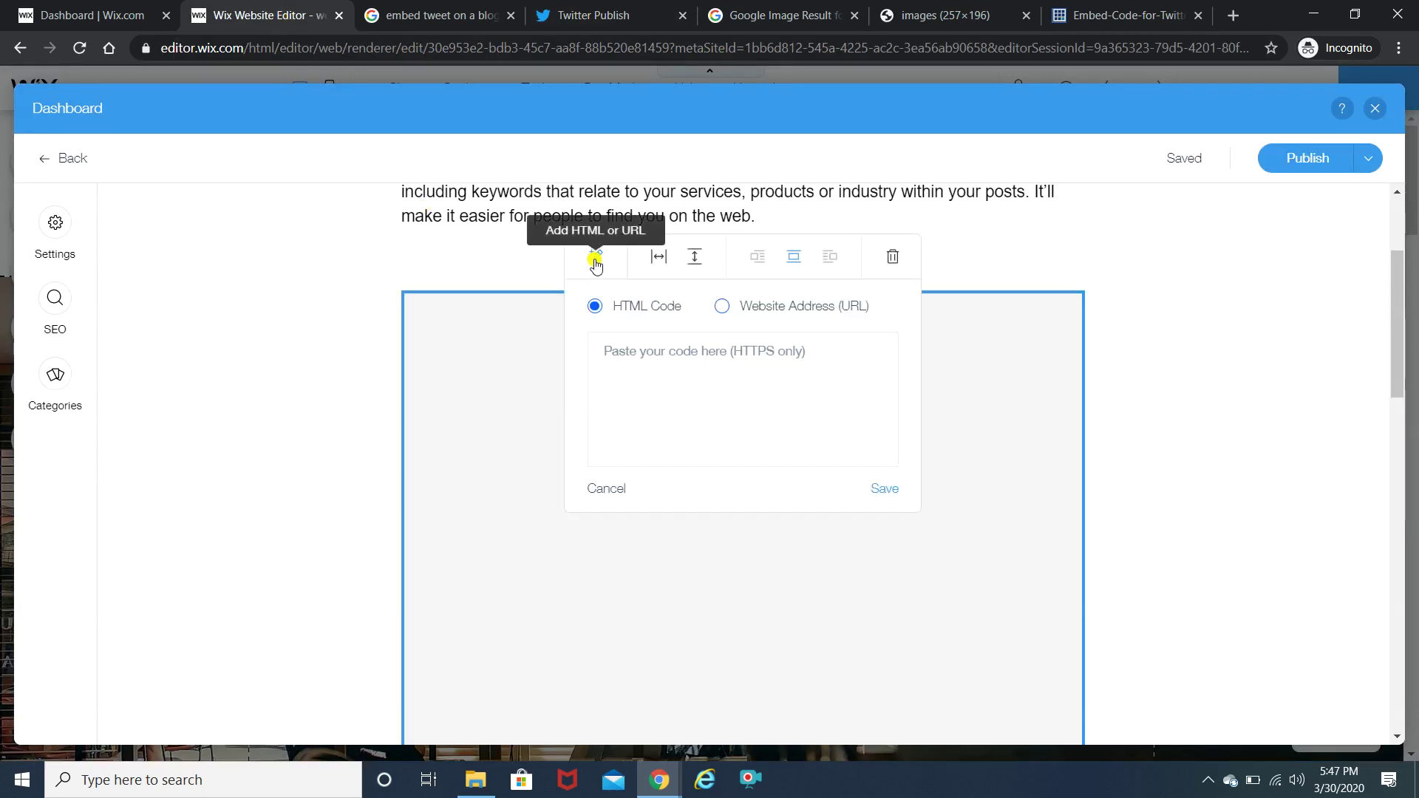
click(639, 365)
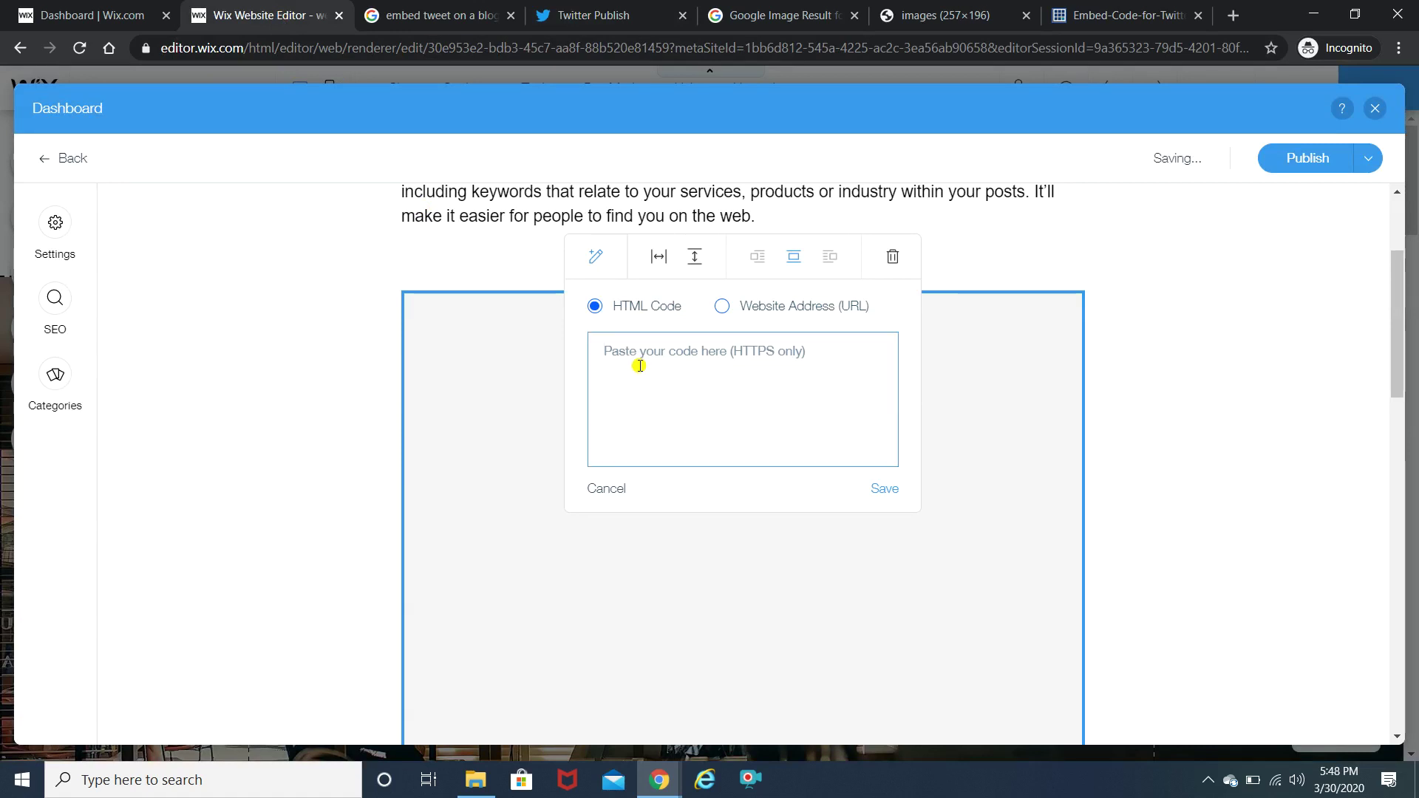
key(ctrl+v)
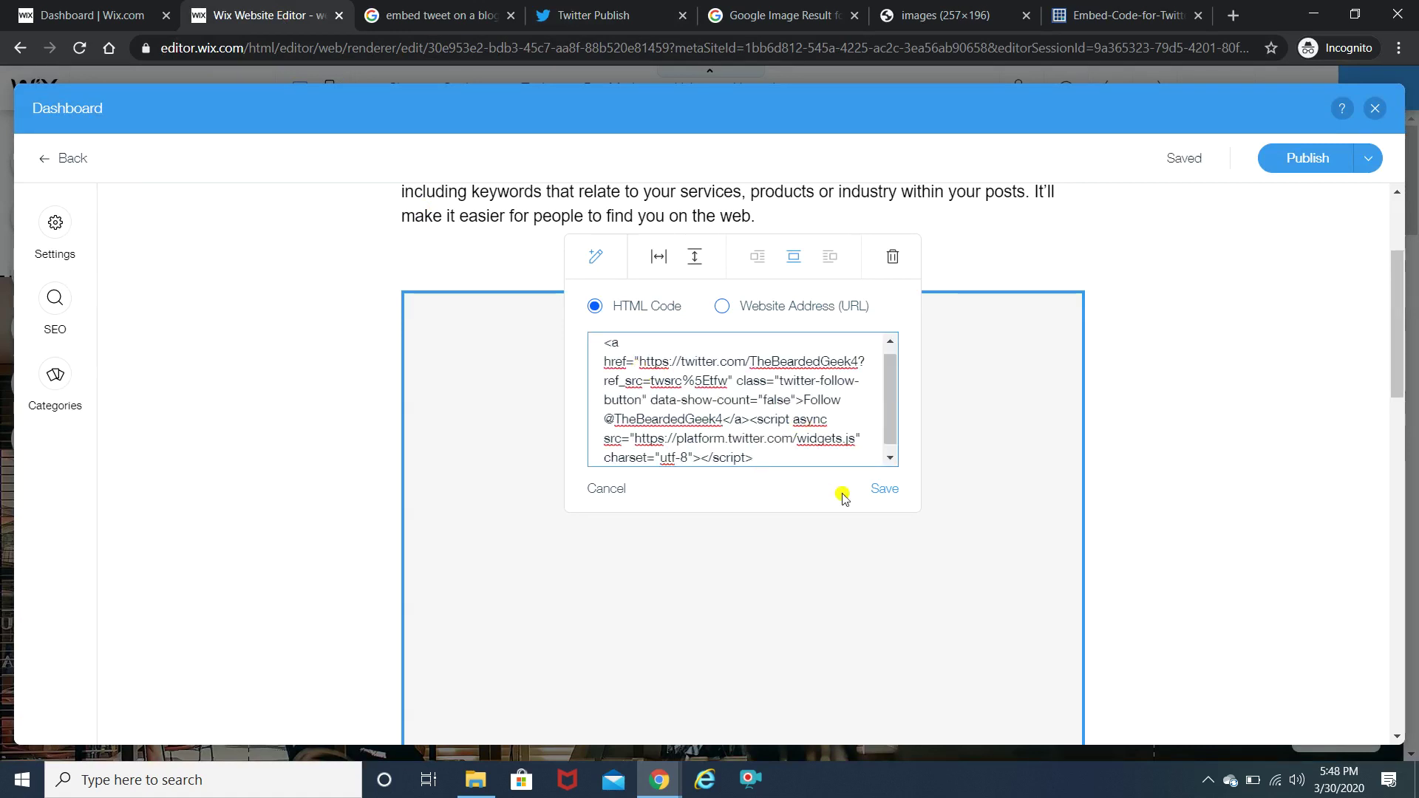
click(881, 489)
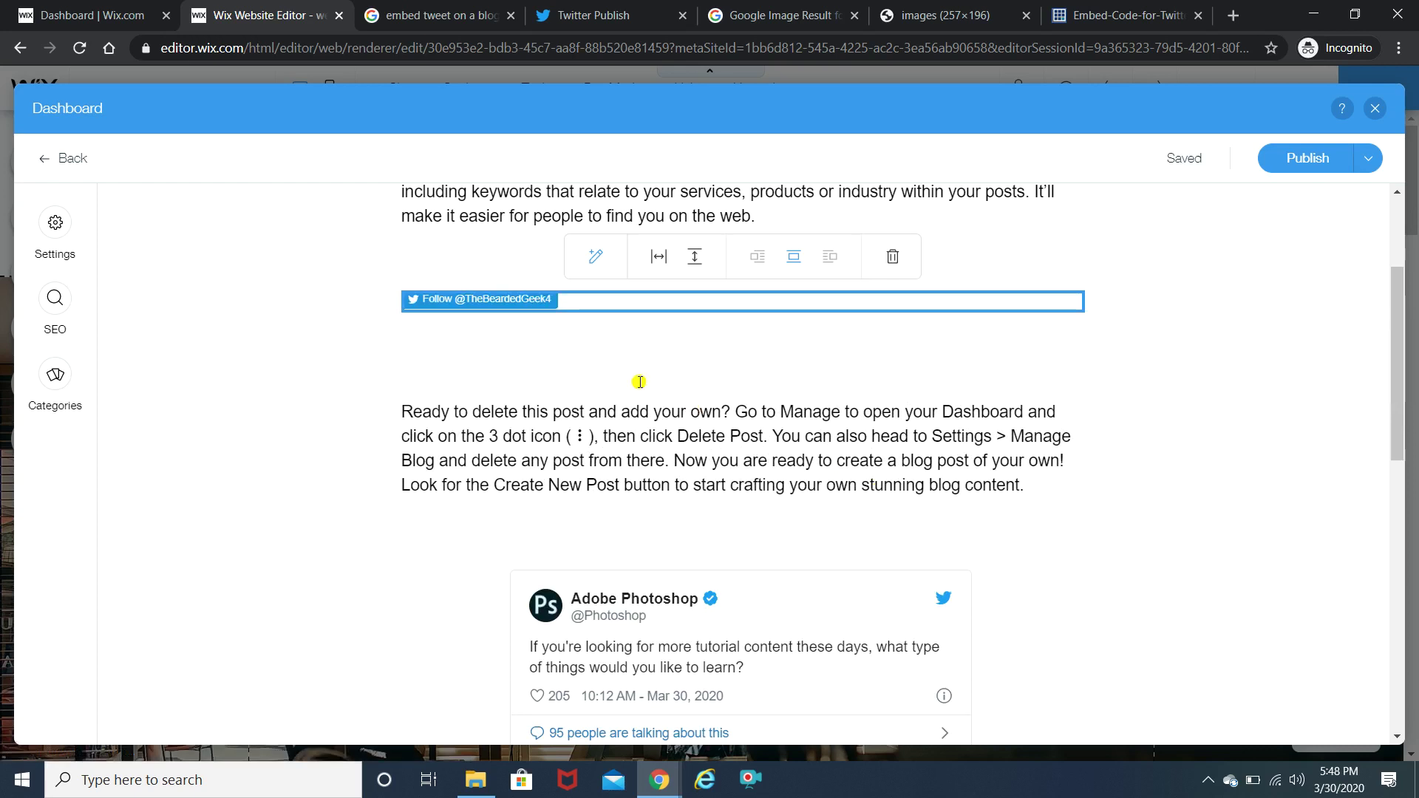
Step: Narrow the Follow button embed from width 740 to 199 and align it left
click(659, 258)
click(661, 263)
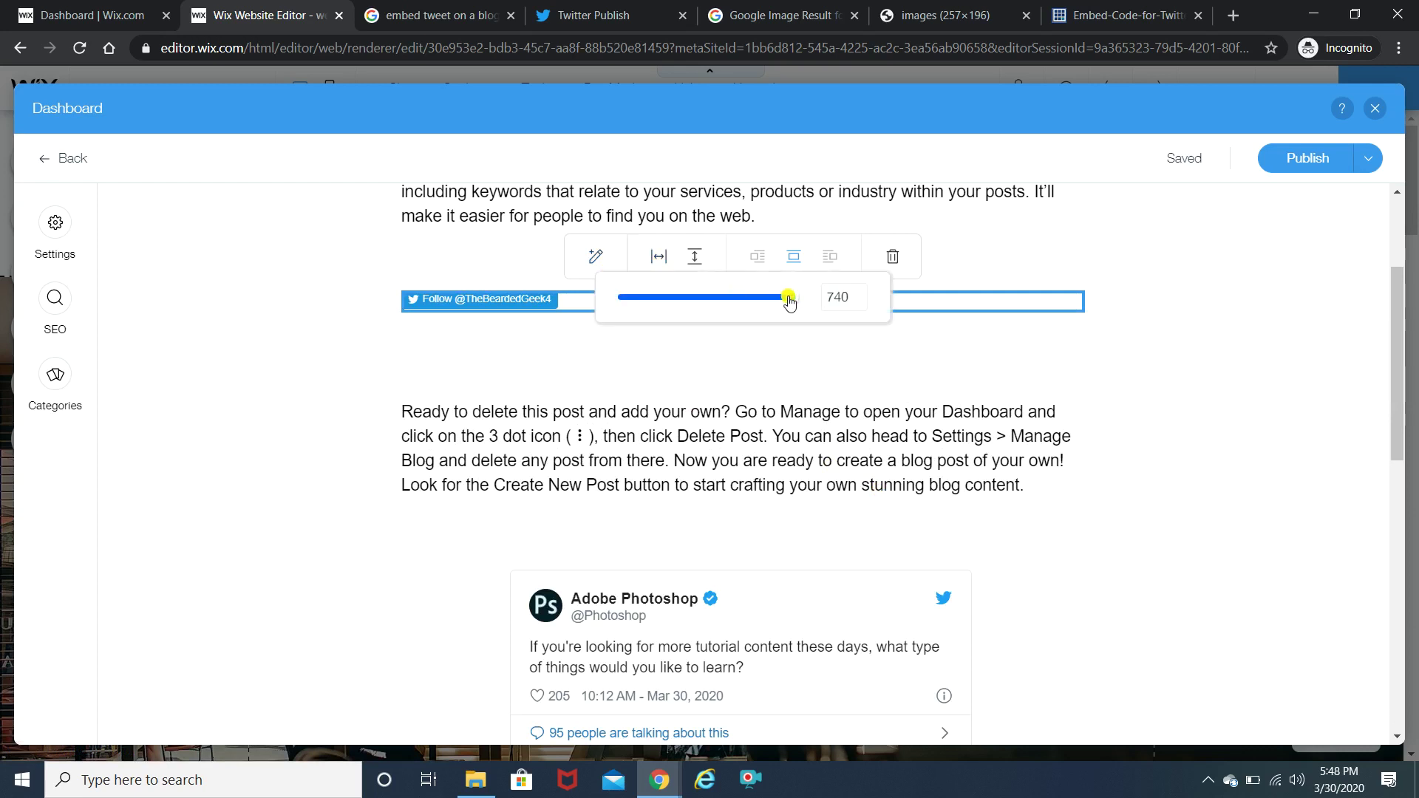
drag(793, 299, 666, 308)
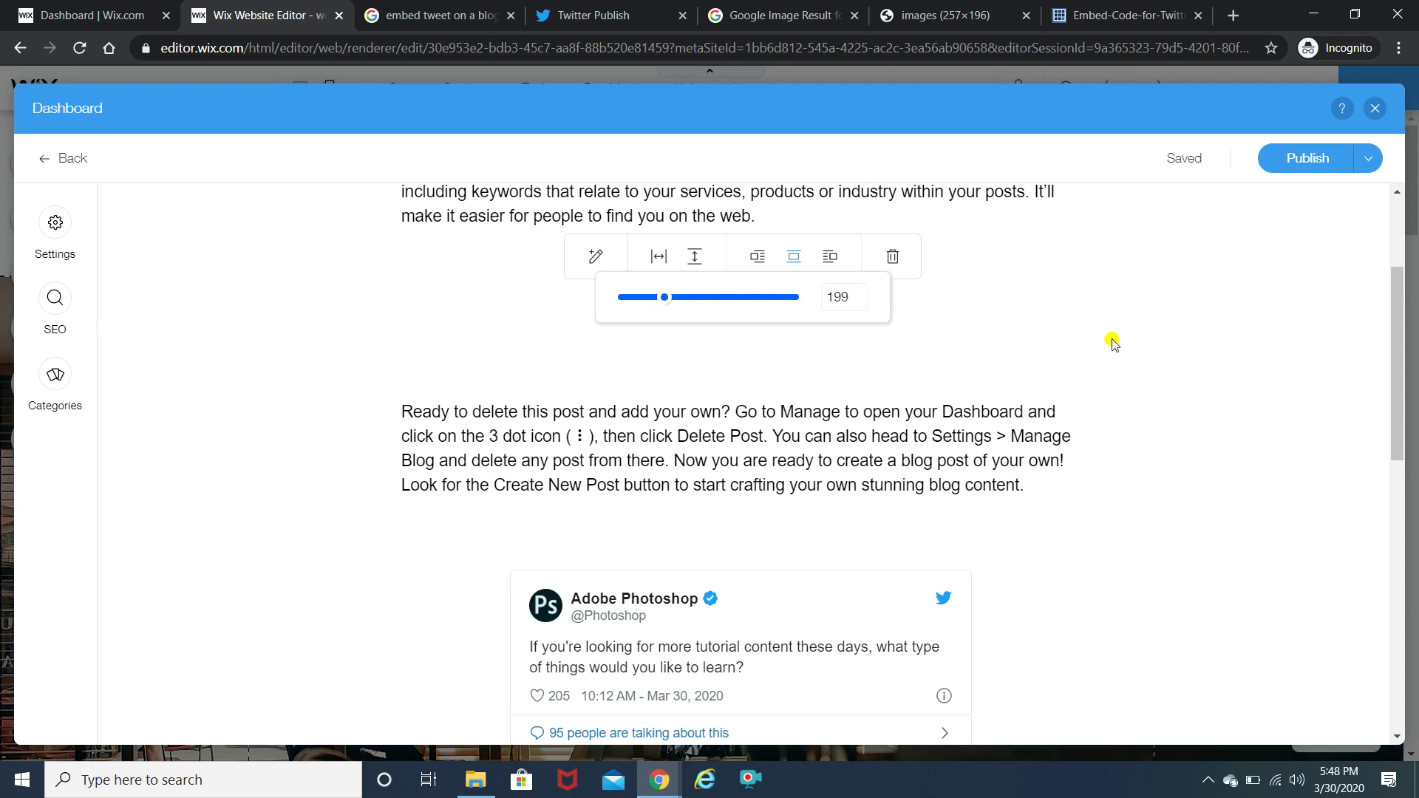
click(731, 212)
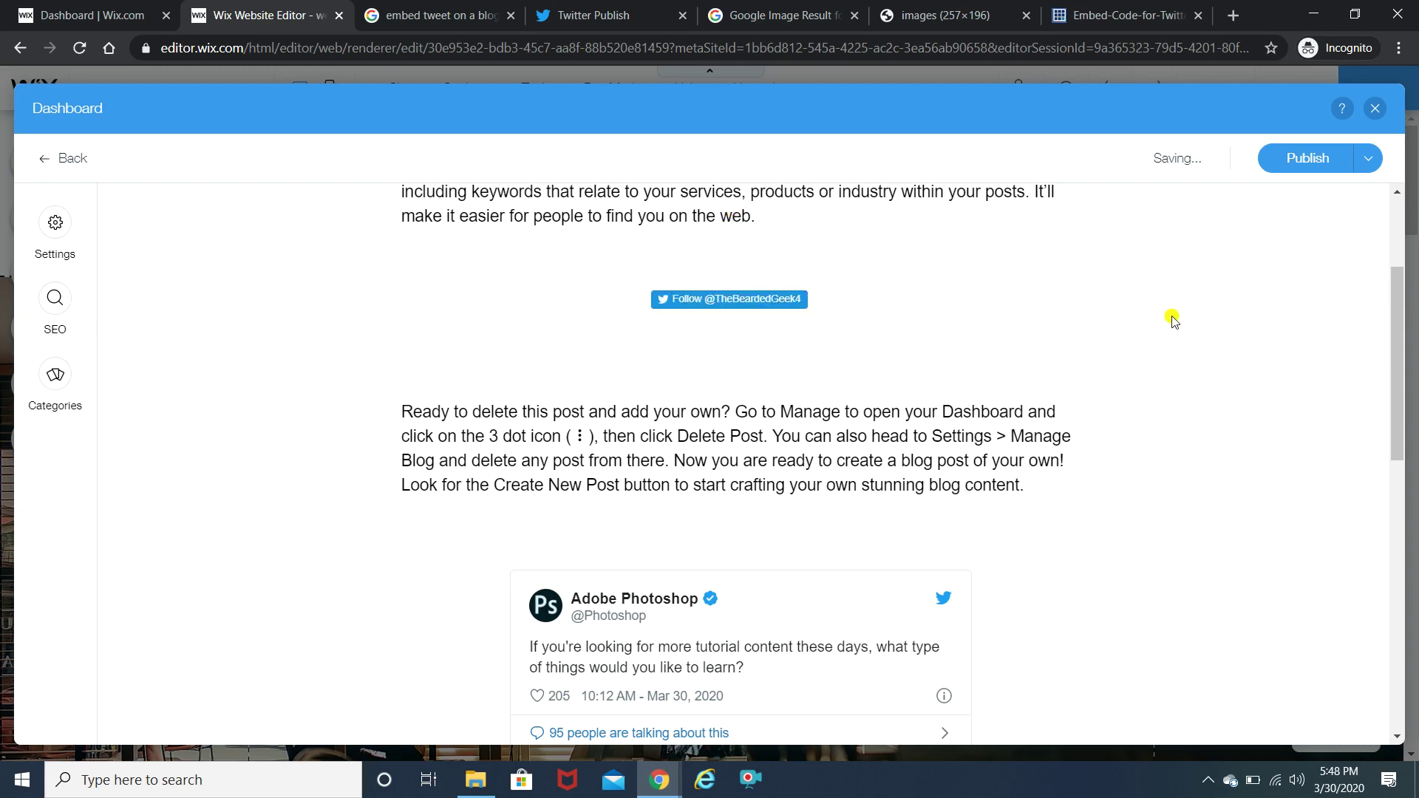
click(710, 300)
click(757, 257)
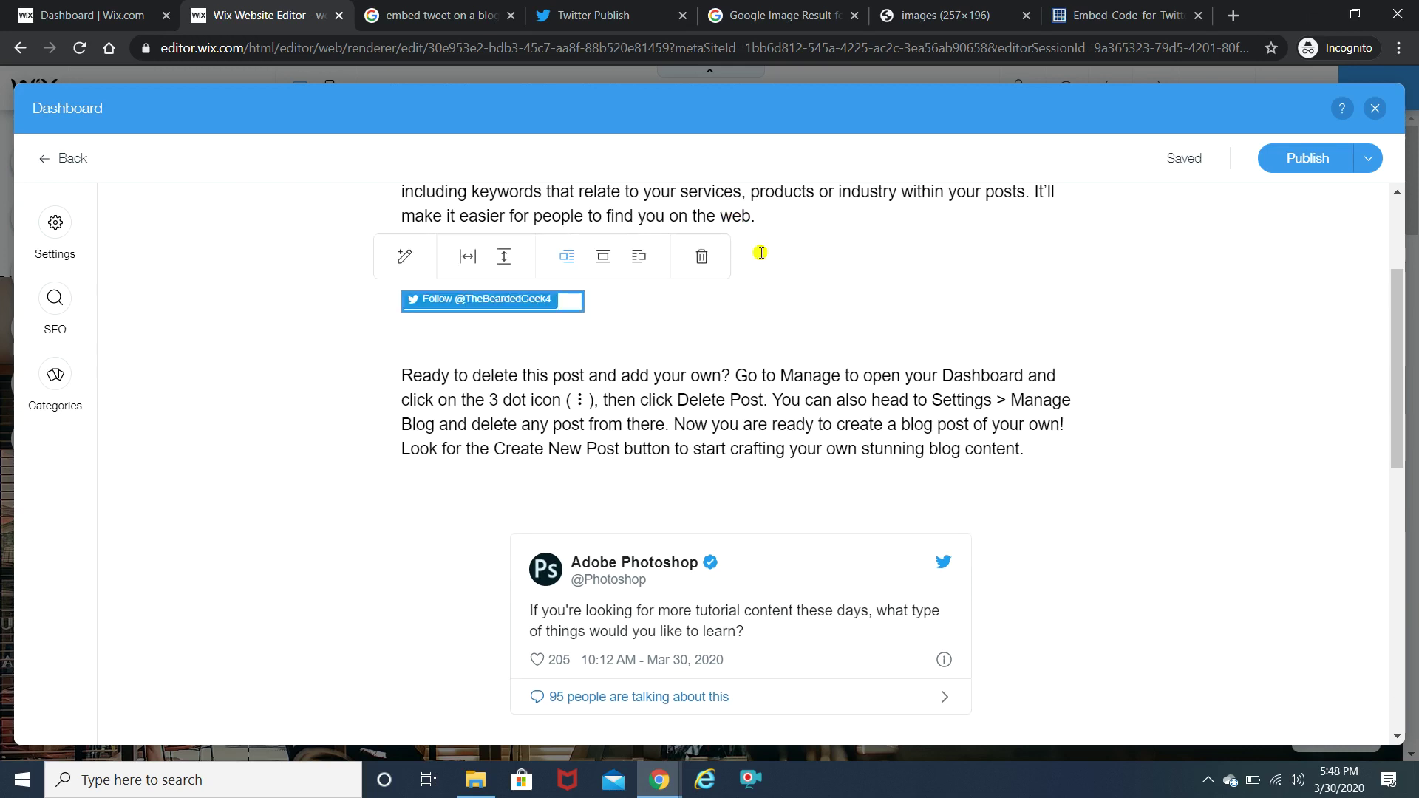
Step: Remove the blank lines before the 'Ready to delete this post' paragraph, undoing the accidental deletion
click(406, 373)
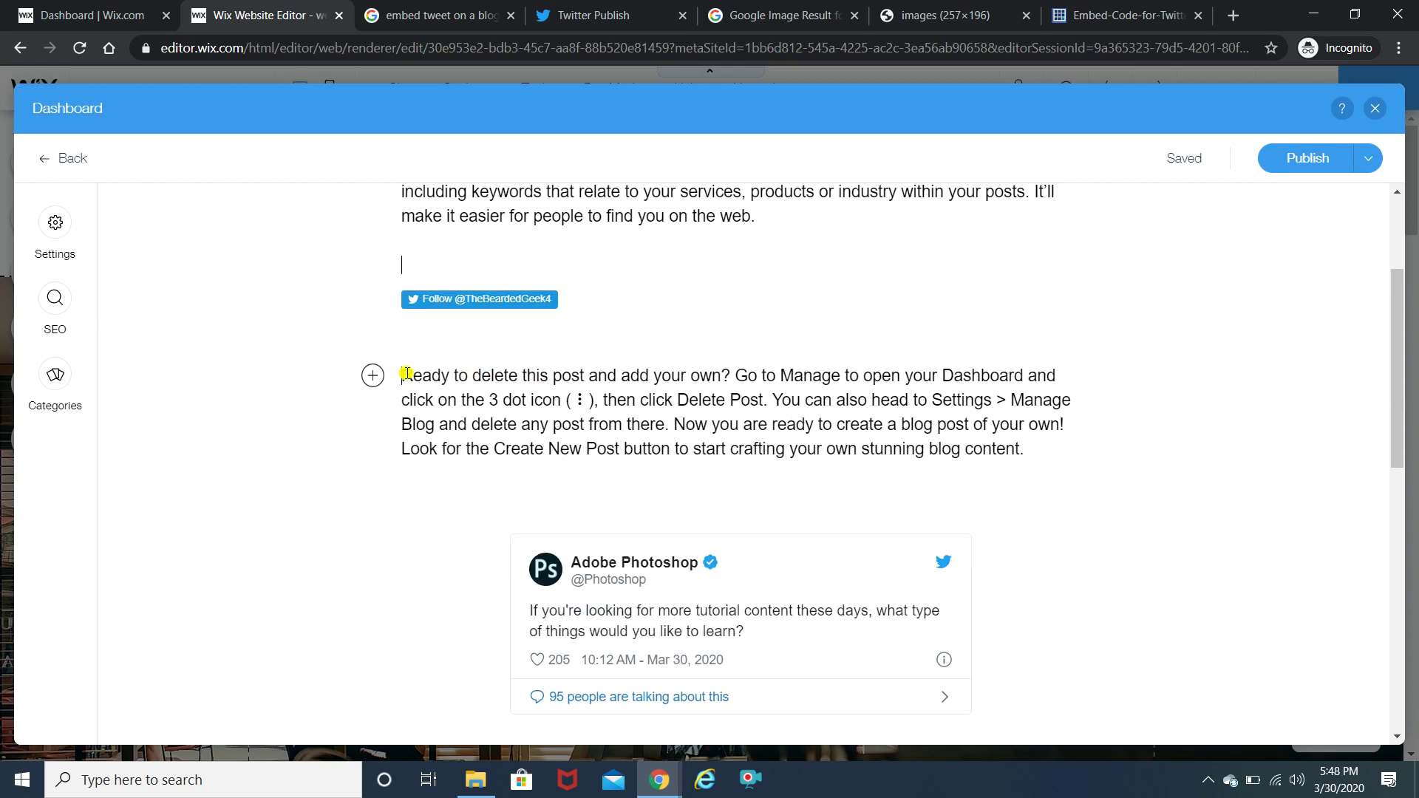
key(BackSpace)
key(BackSpace)
key(BackSpace)
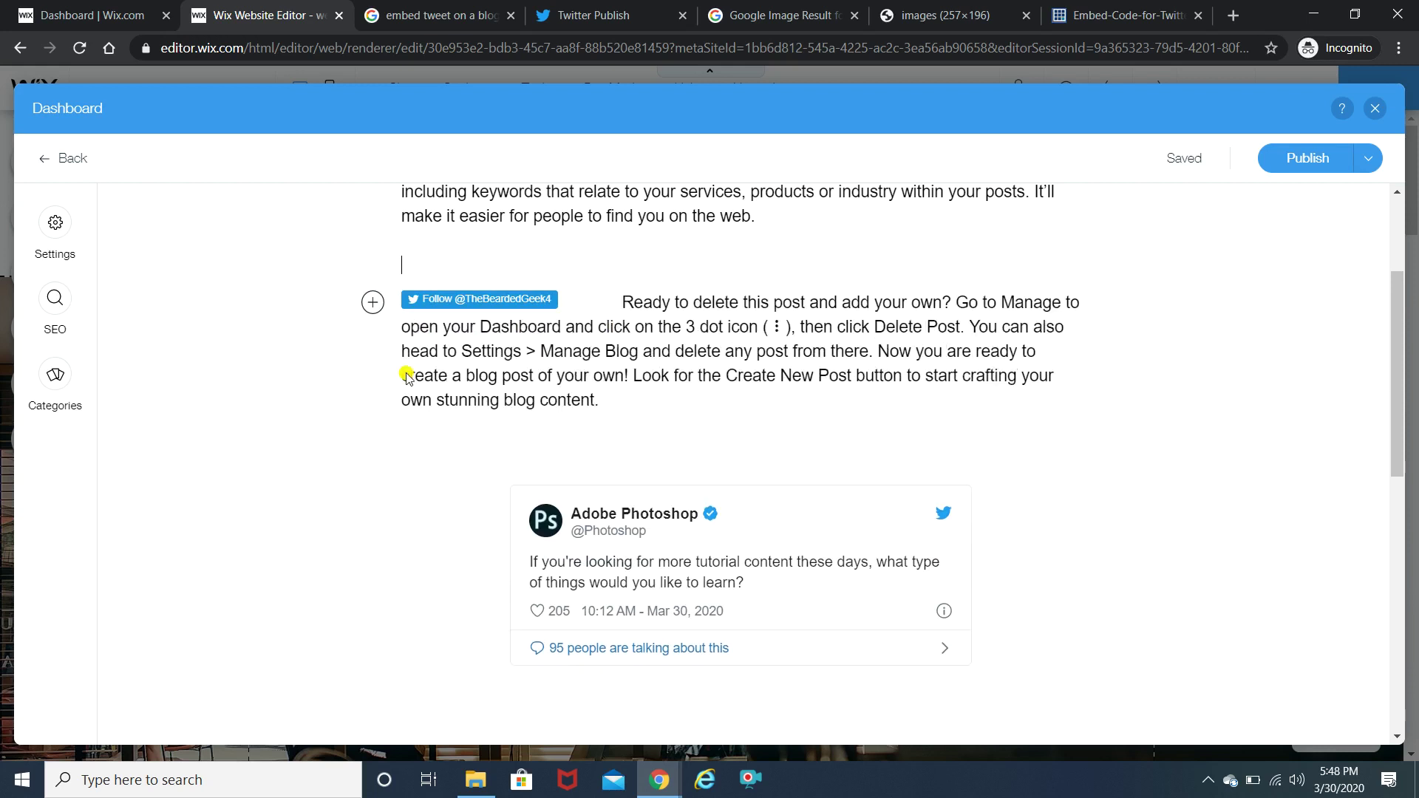
key(BackSpace)
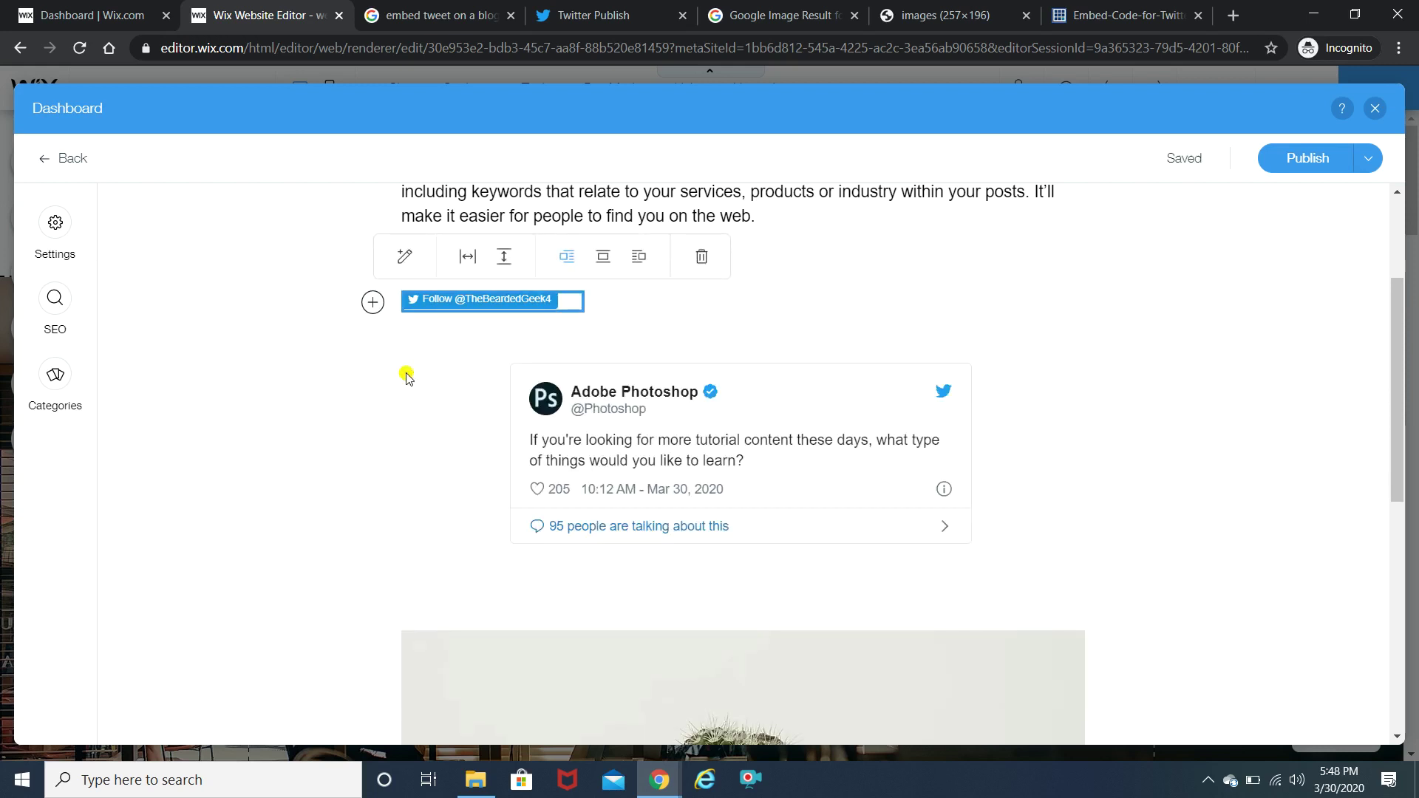
key(ctrl+z)
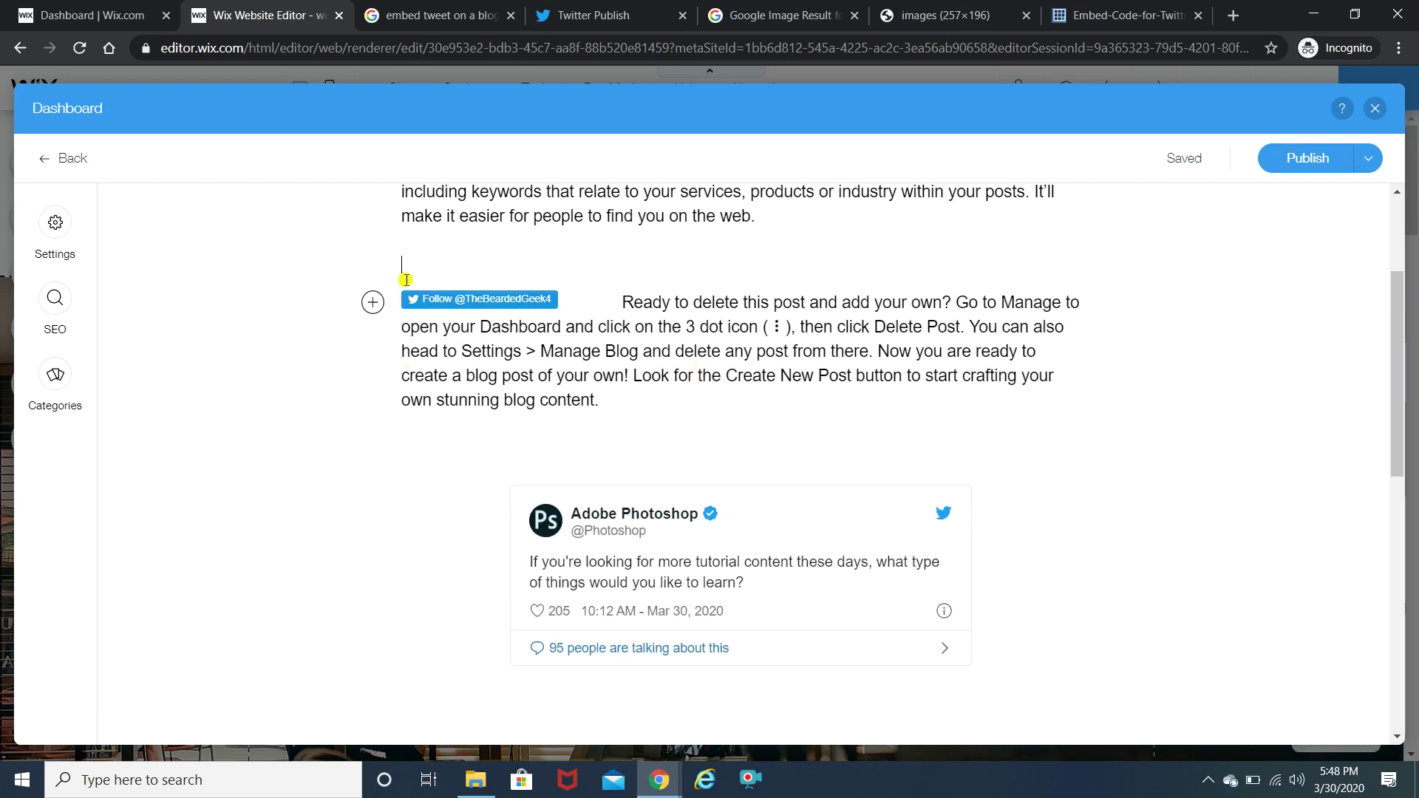
Step: Delete the empty line above the Follow embed so the paragraph flows beside it
click(407, 257)
key(BackSpace)
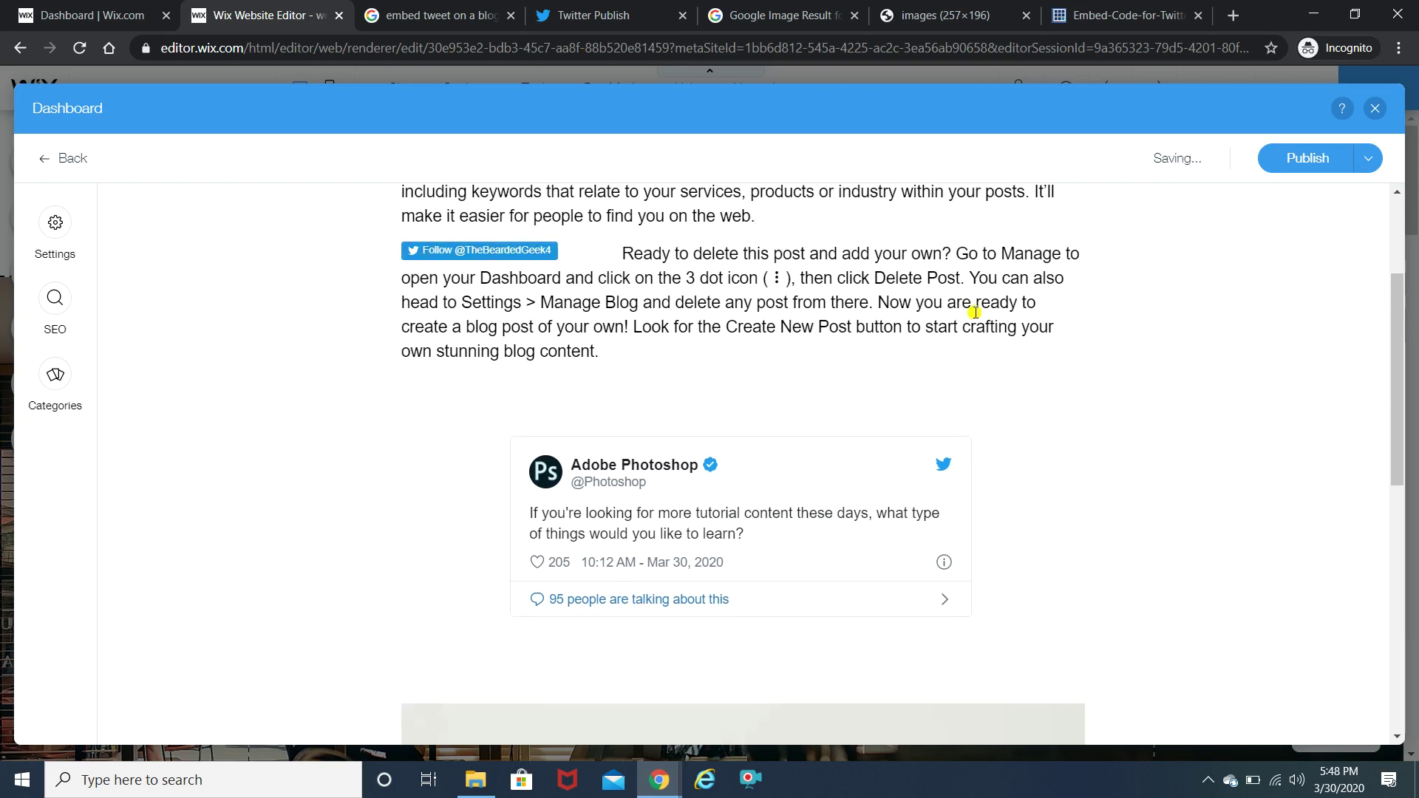
click(717, 280)
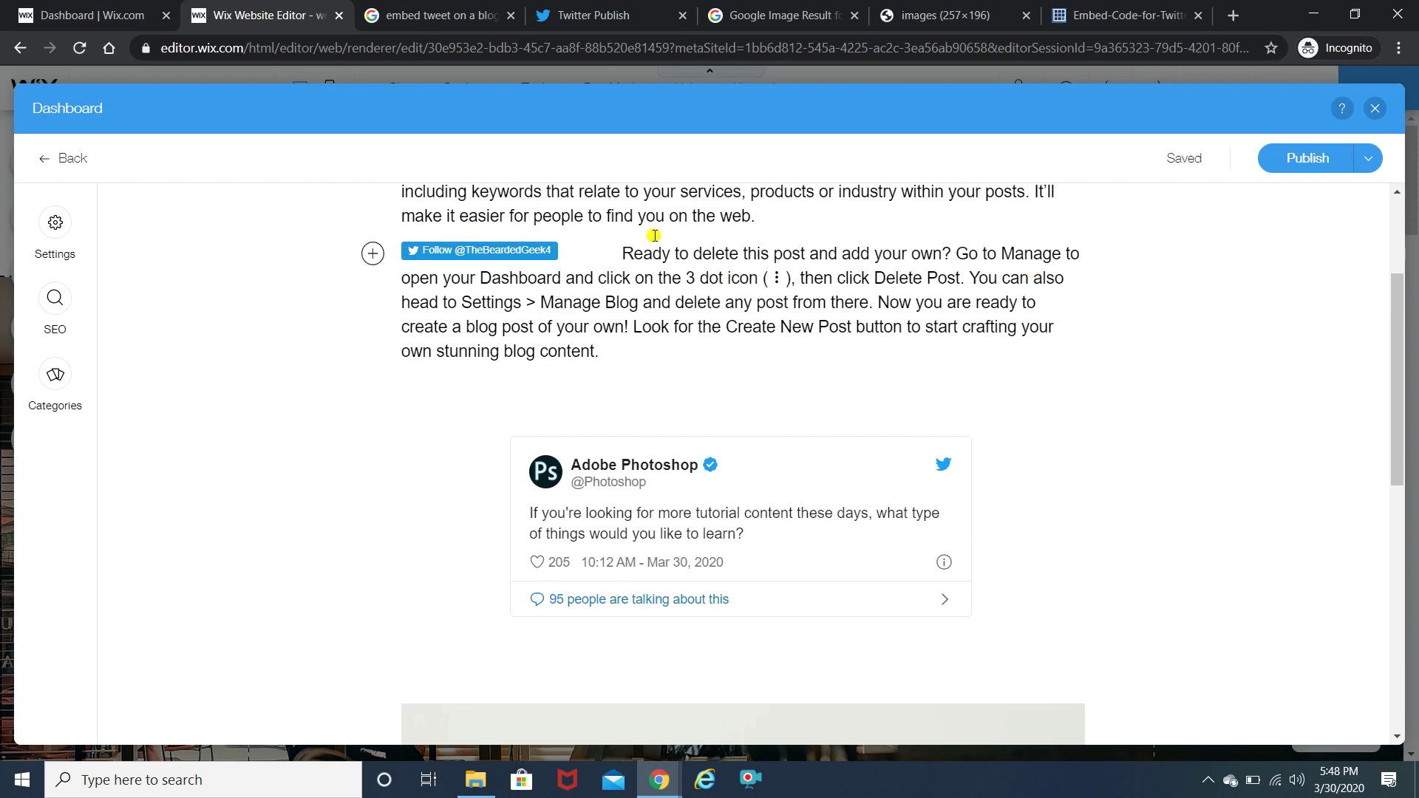
click(591, 254)
key(BackSpace)
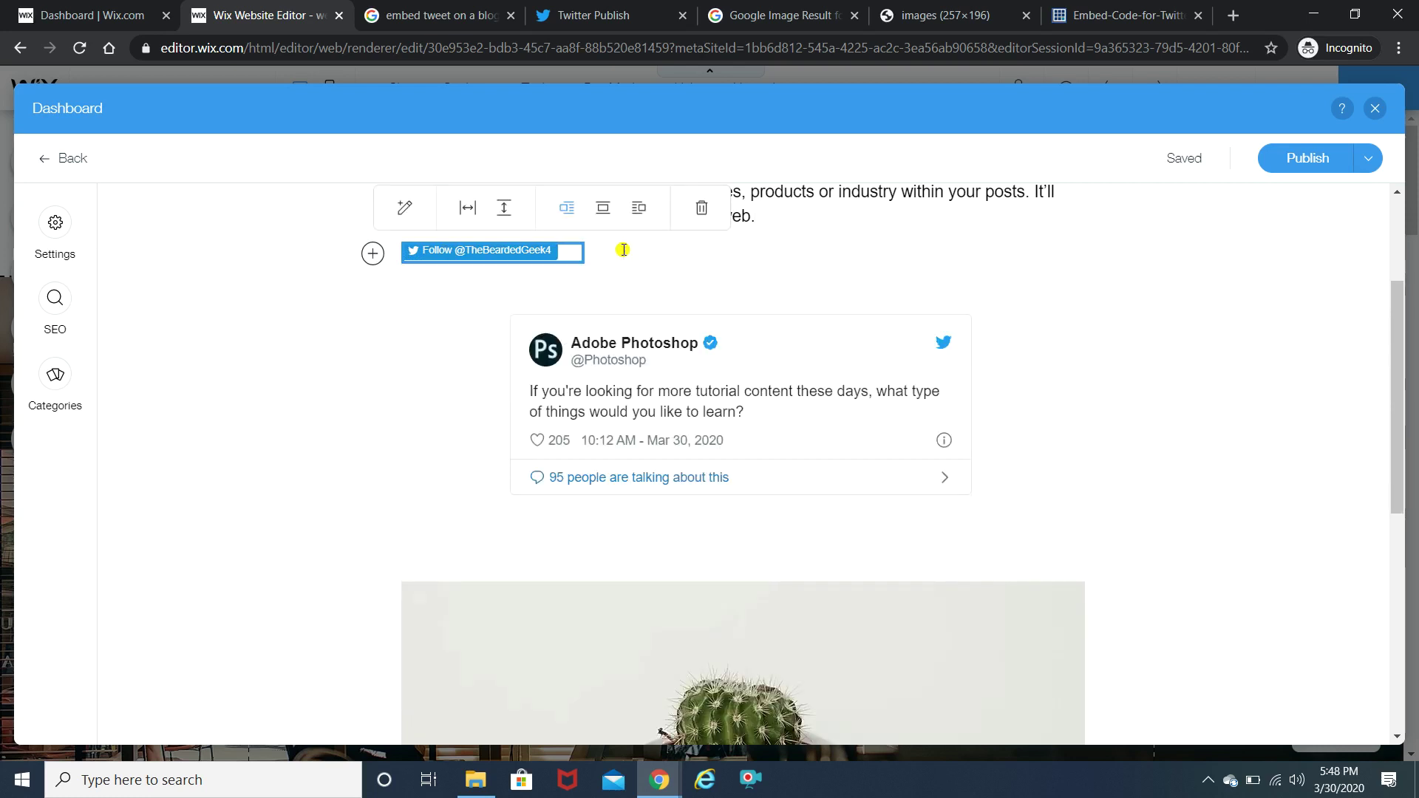
key(ctrl+z)
click(522, 245)
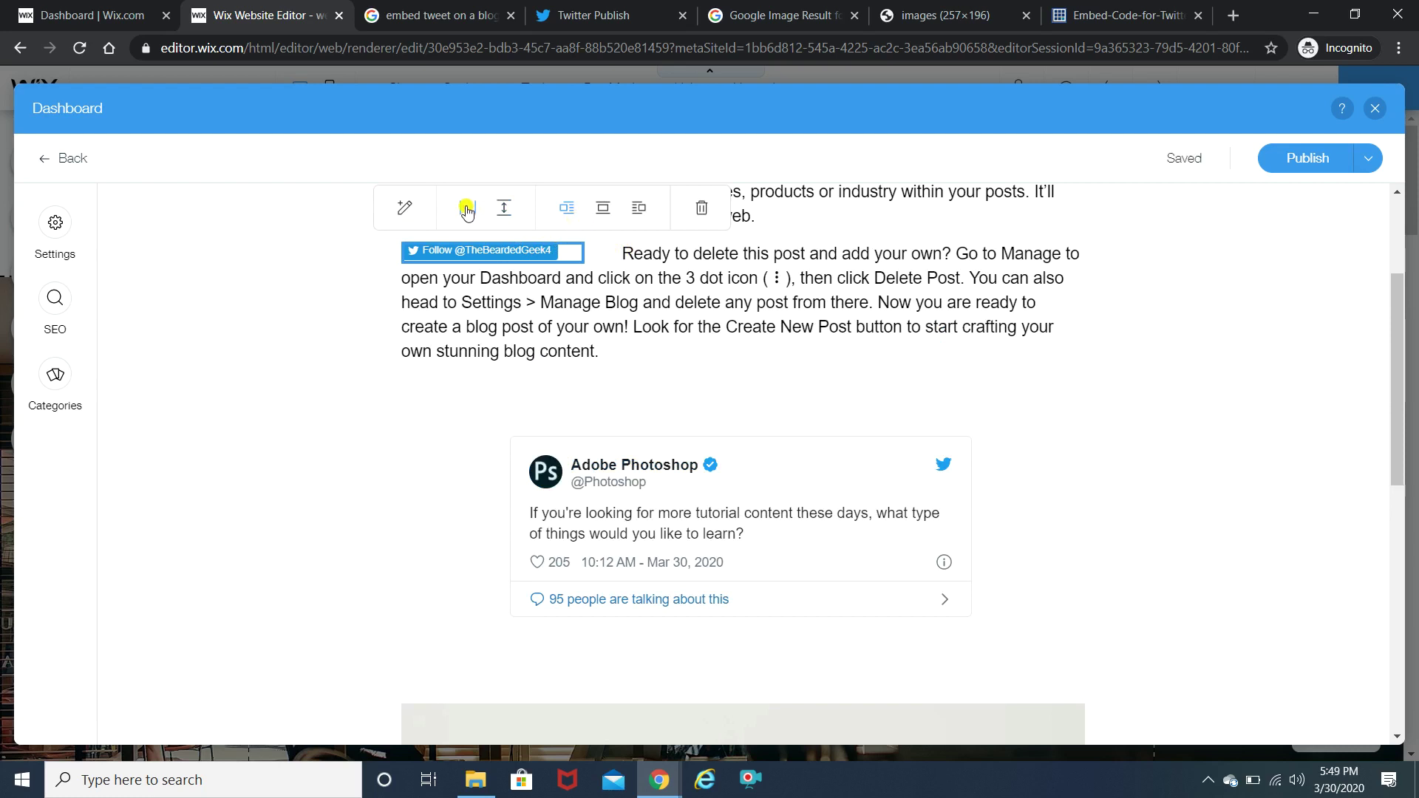
Step: Reduce the Follow embed's width using its toolbar width slider
click(467, 209)
click(470, 249)
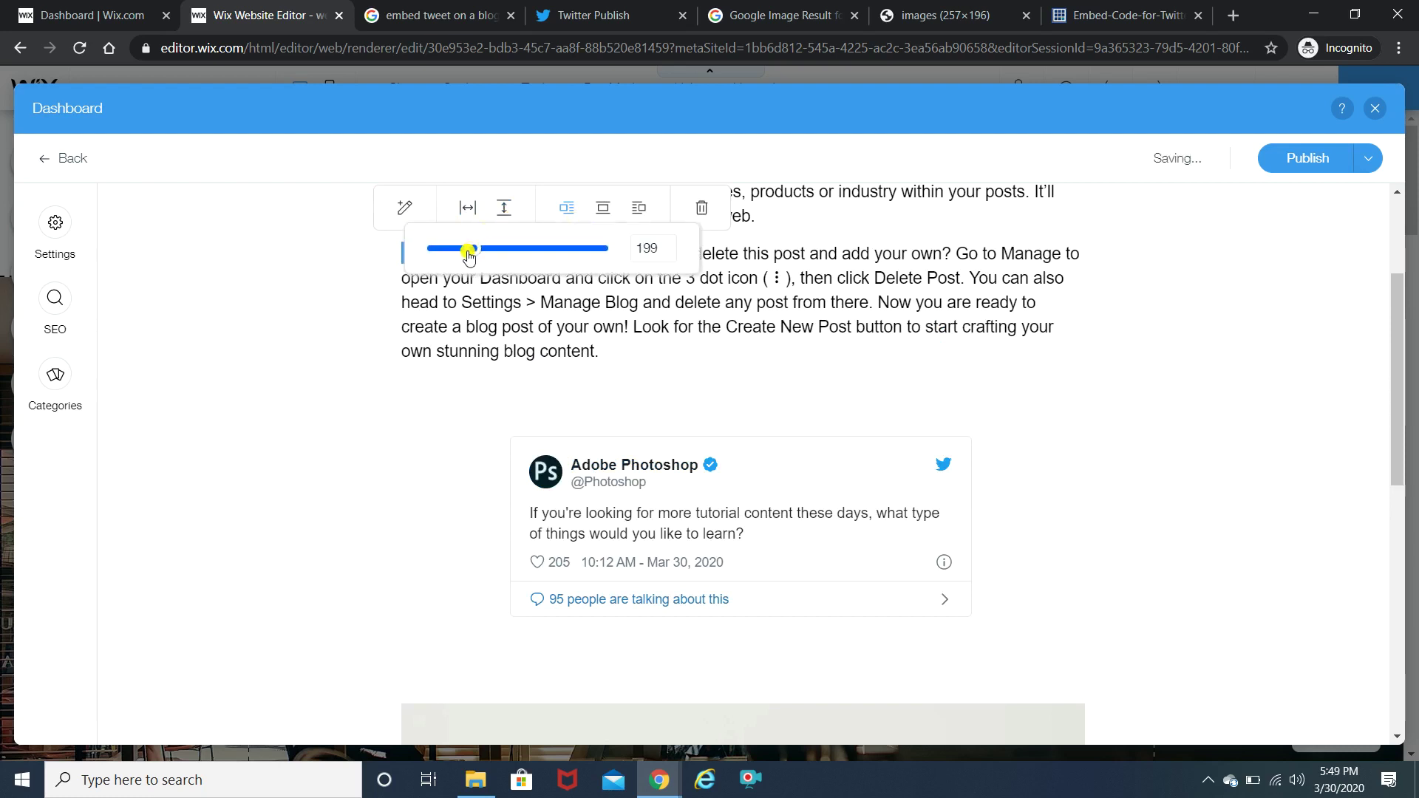
drag(468, 252, 465, 252)
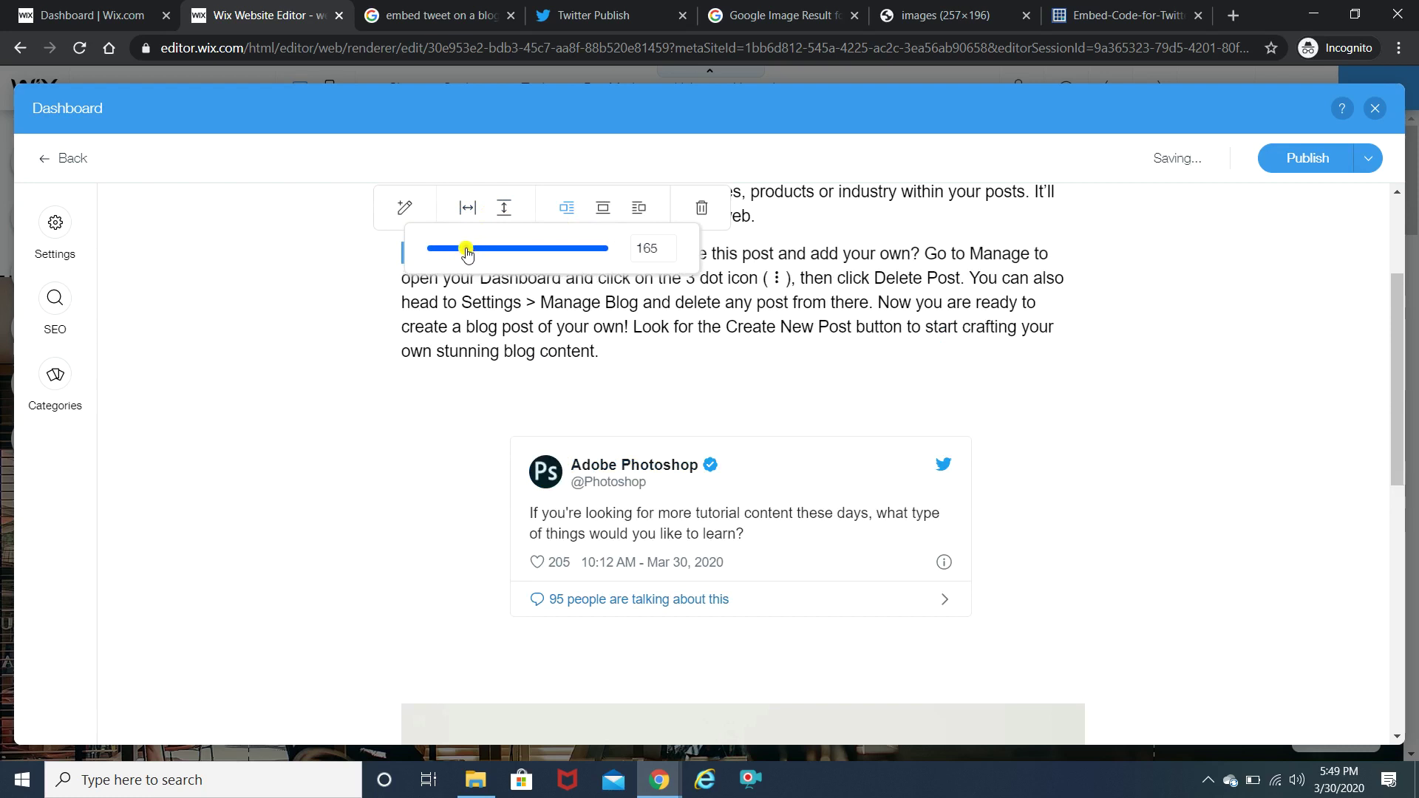
click(974, 278)
drag(570, 252, 523, 253)
Step: Widen the Follow embed slightly from 165 to about 190
click(473, 209)
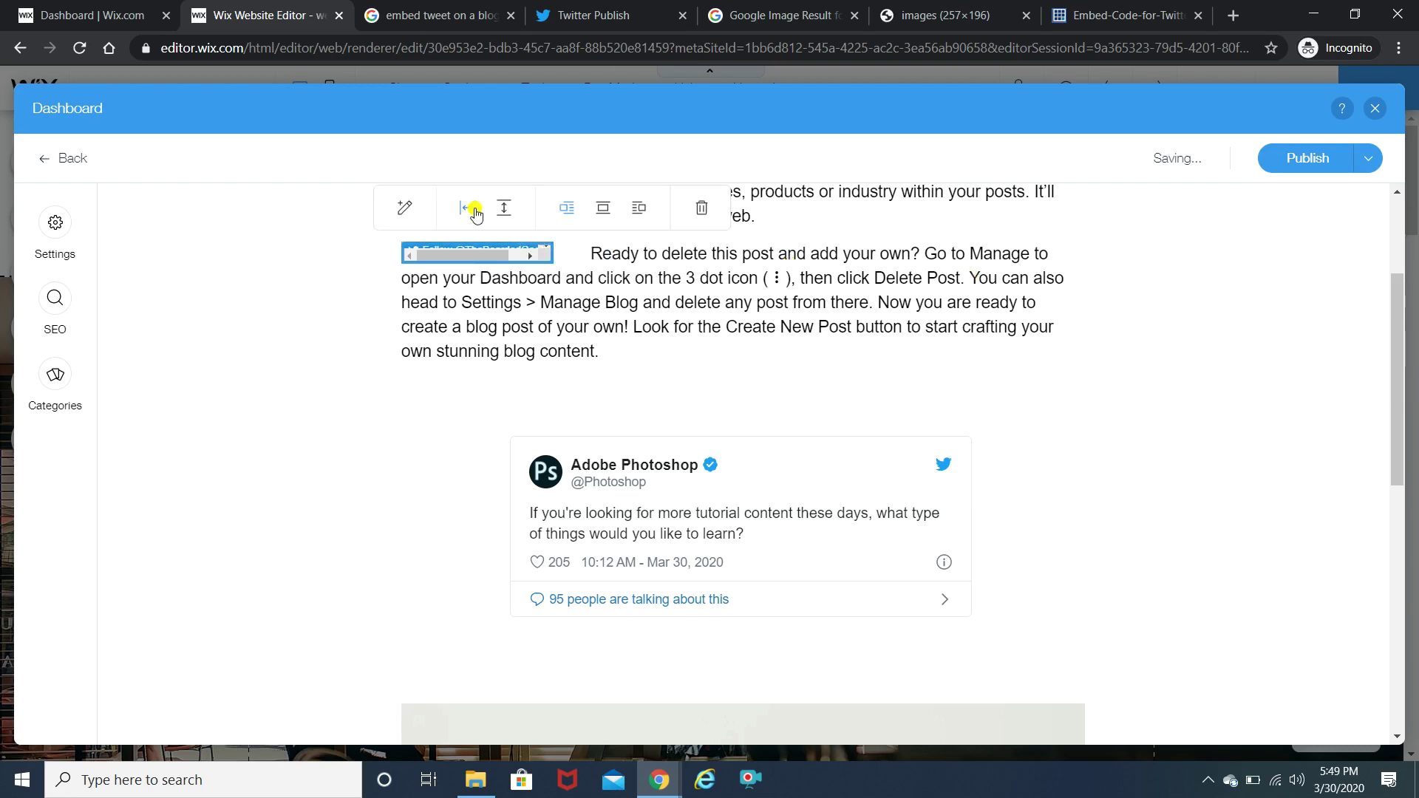
click(468, 208)
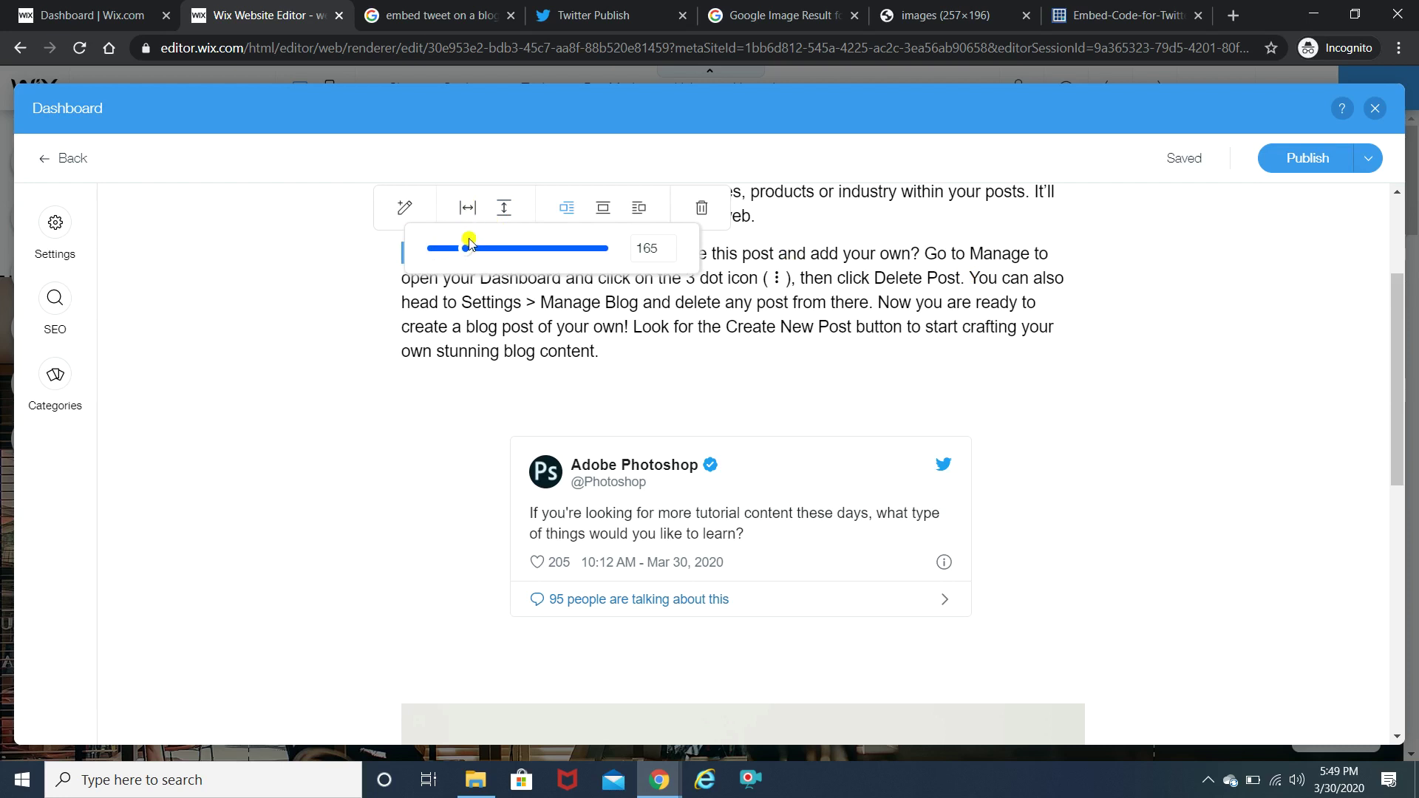
drag(468, 256, 472, 256)
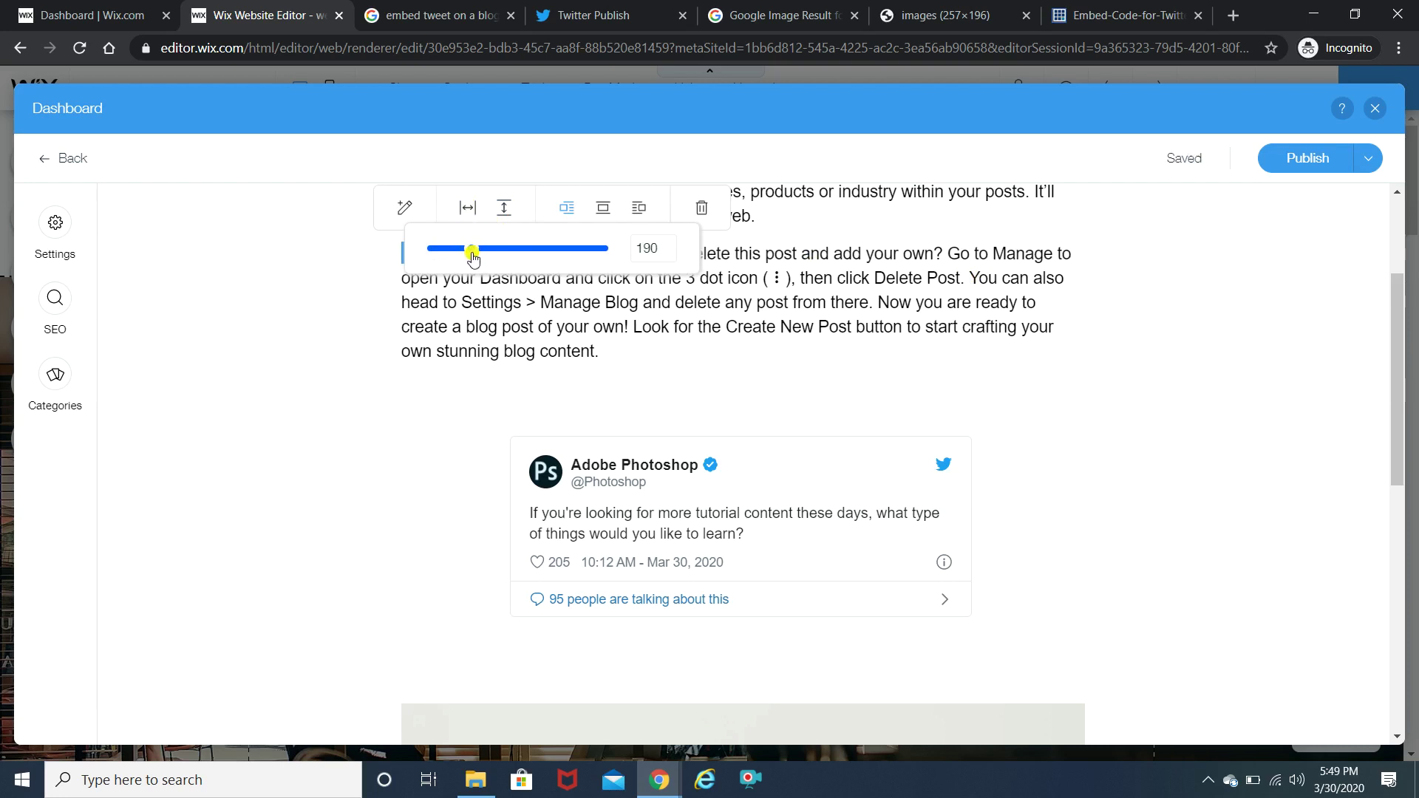
click(775, 314)
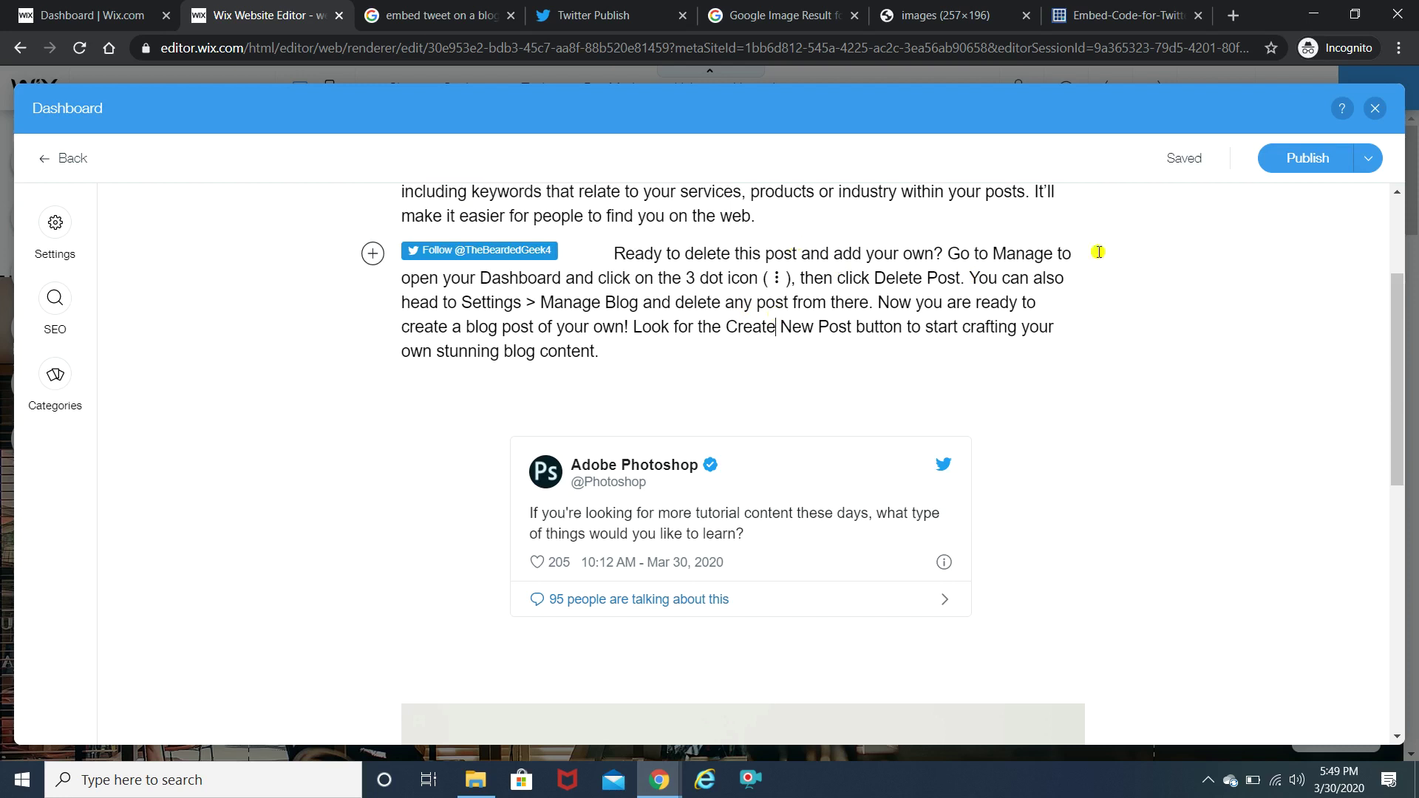
drag(1400, 360, 1400, 306)
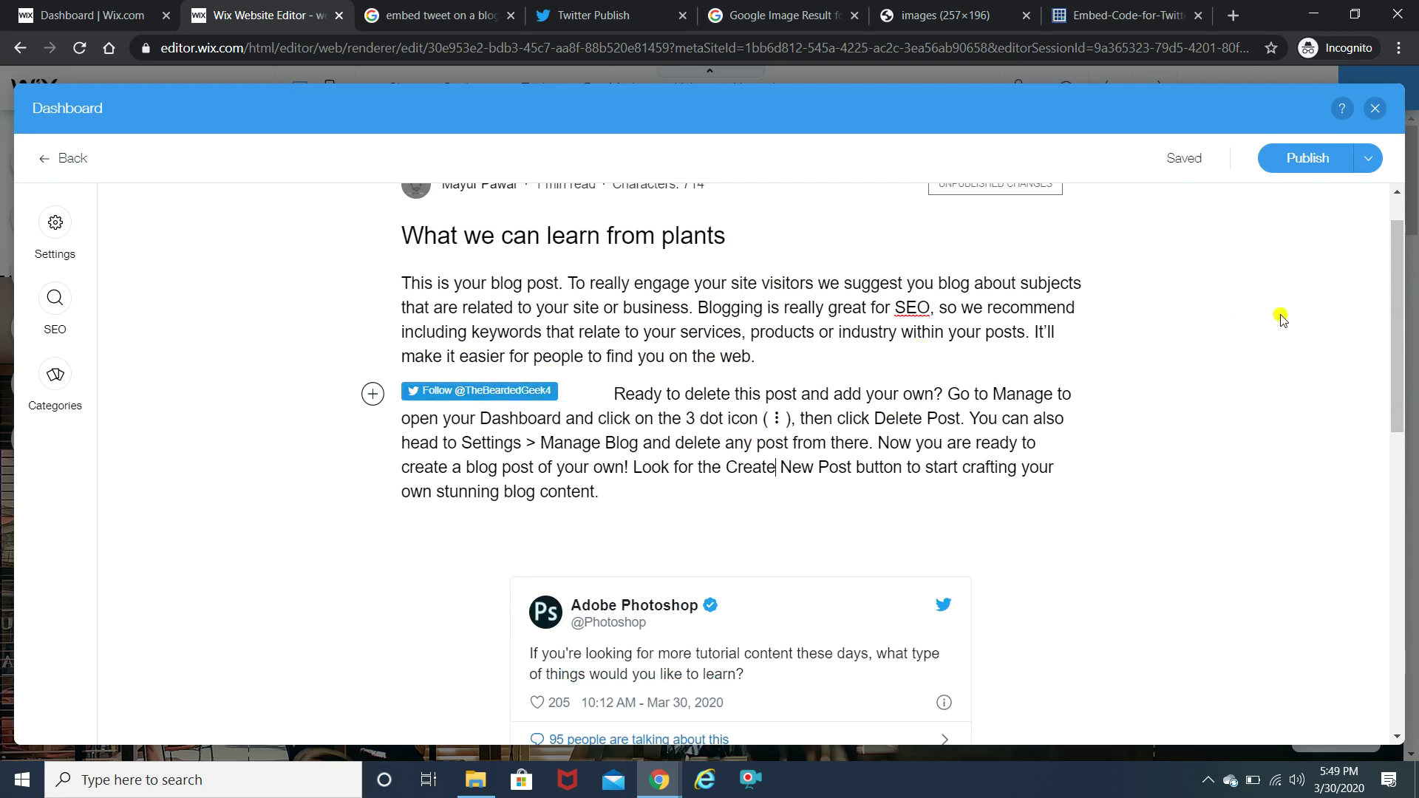
drag(1398, 262, 1345, 215)
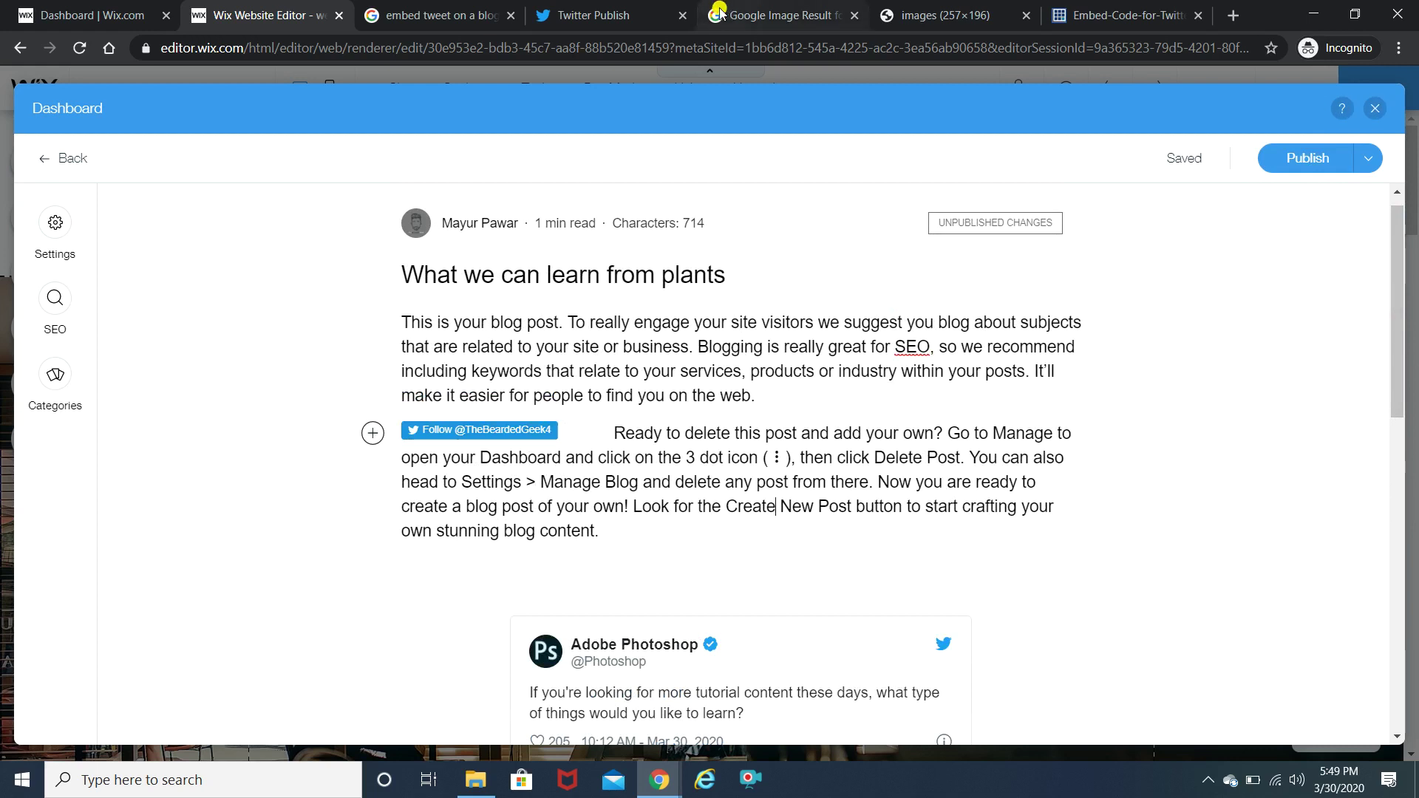
Step: Close the blog dashboard panel to get back to the Home page in the site editor
click(1375, 109)
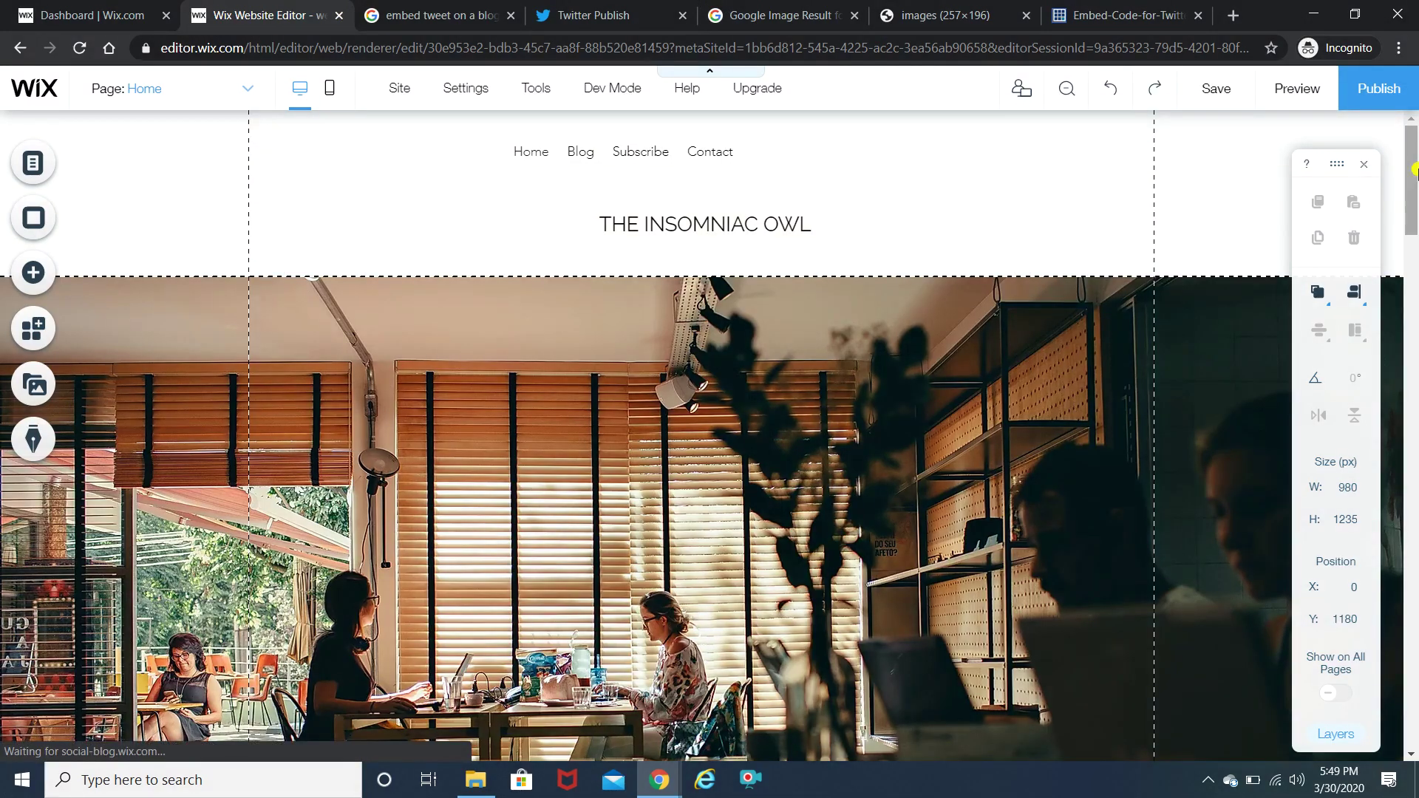
mouse_move(1413, 170)
mouse_down()
mouse_move(1413, 371)
mouse_move(1411, 159)
mouse_up()
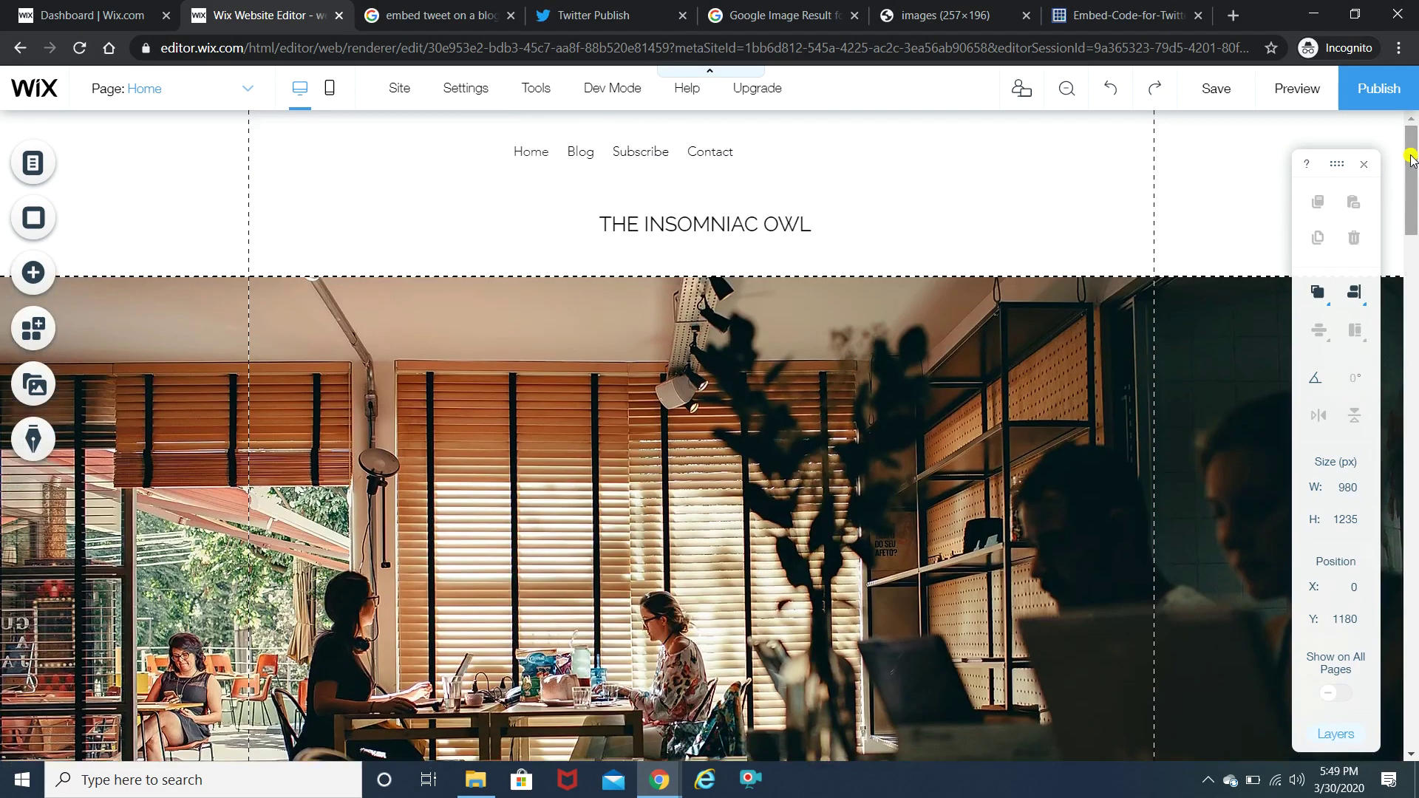